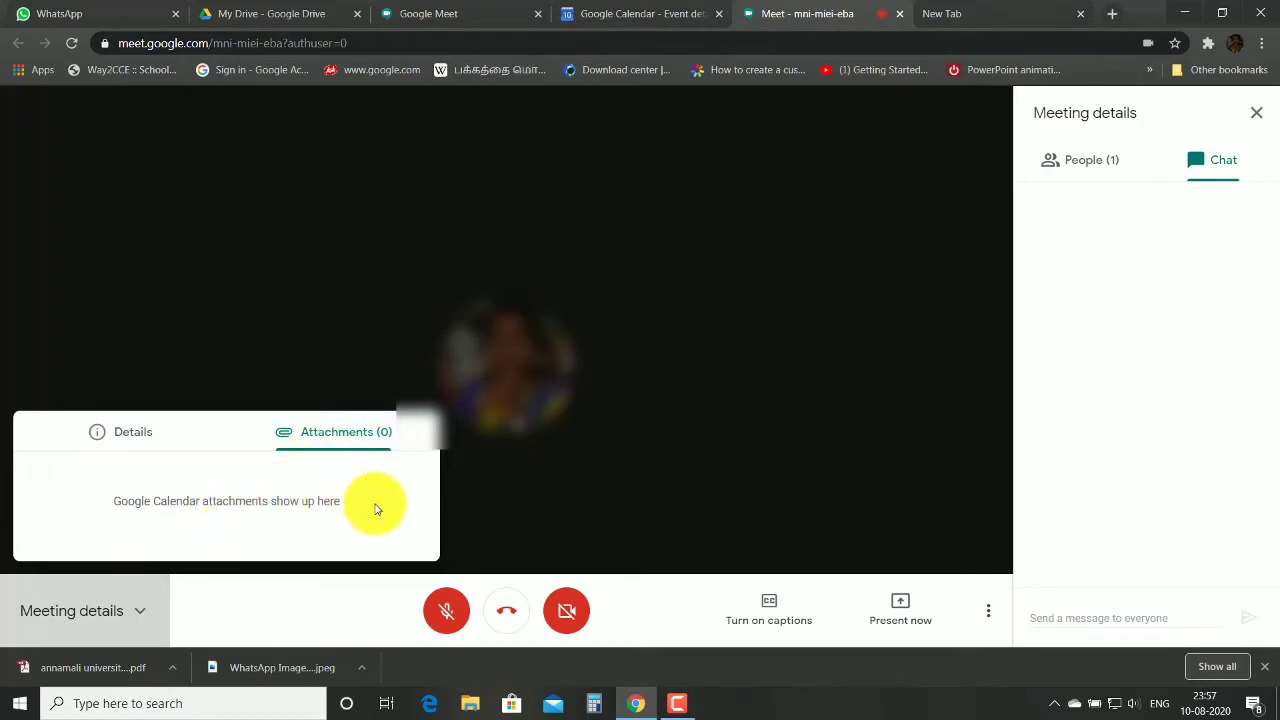
Step: Close the meeting details, turn on captions for the call and check the available presenting options
left_click(503, 495)
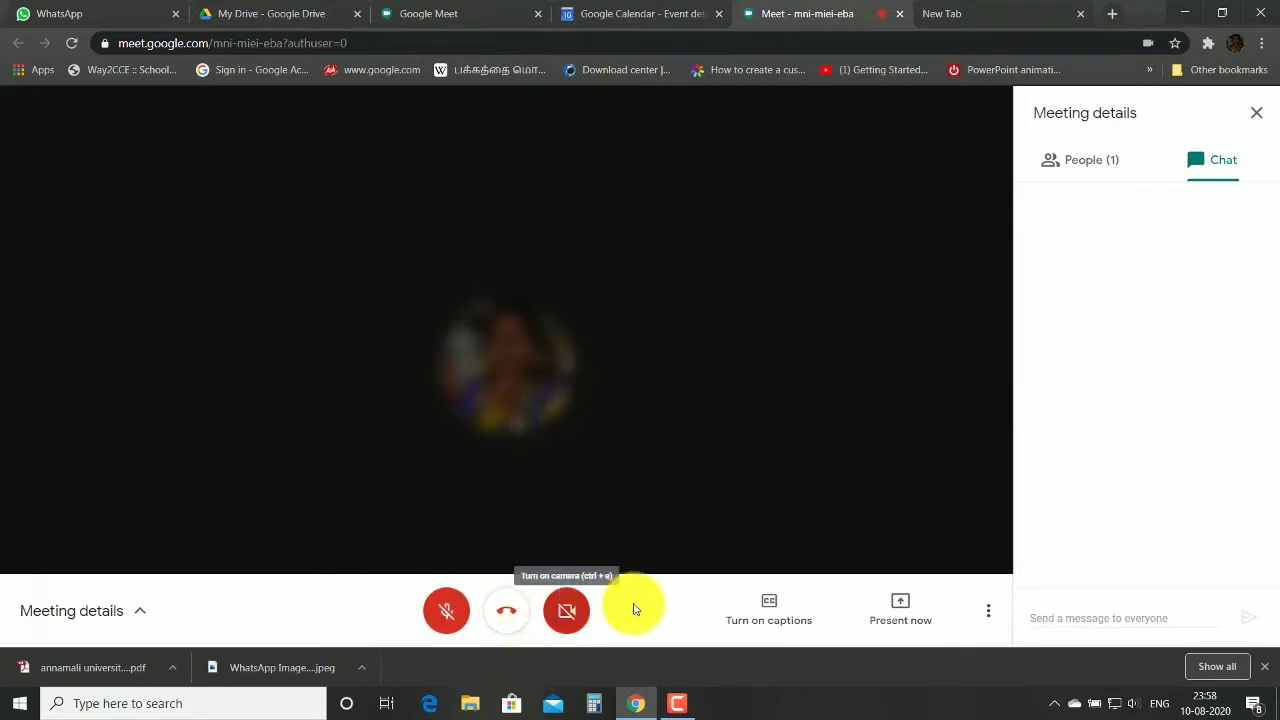
left_click(781, 613)
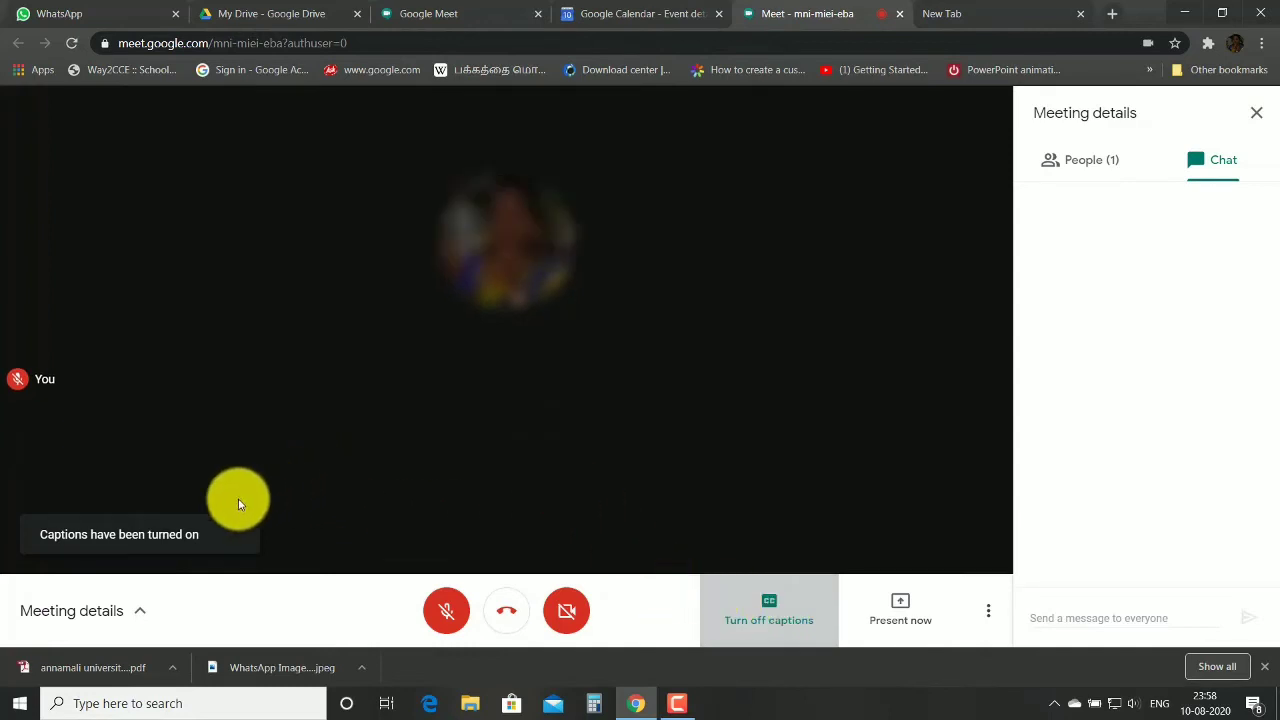
left_click(903, 616)
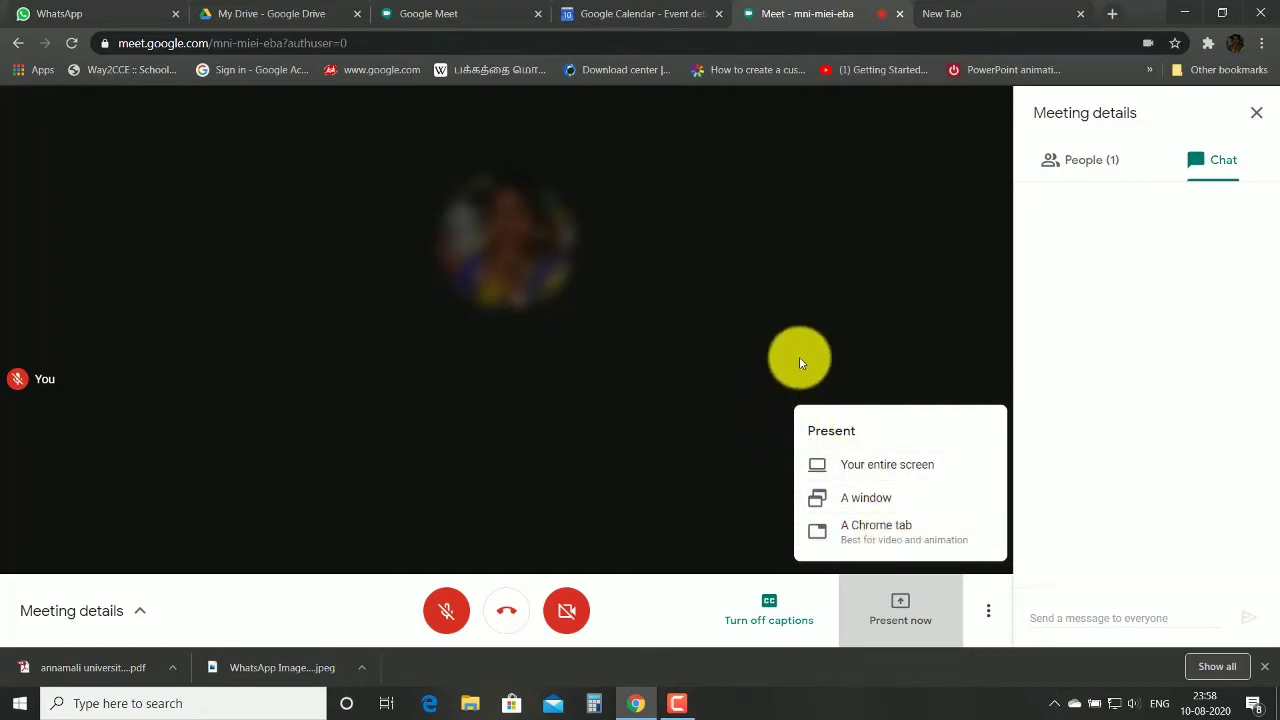
left_click(843, 357)
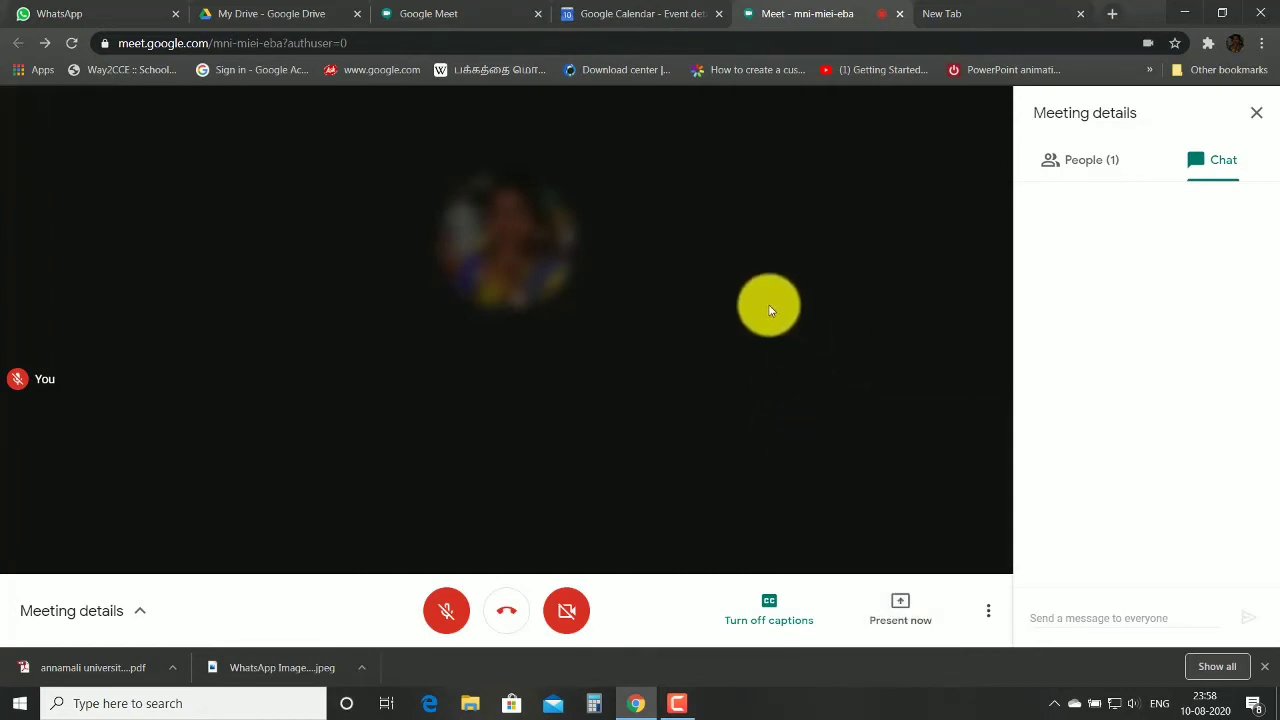
Step: Search for "jamboard online" in the empty browser tab and open the Google Jamboard site
left_click(1020, 13)
left_click(963, 45)
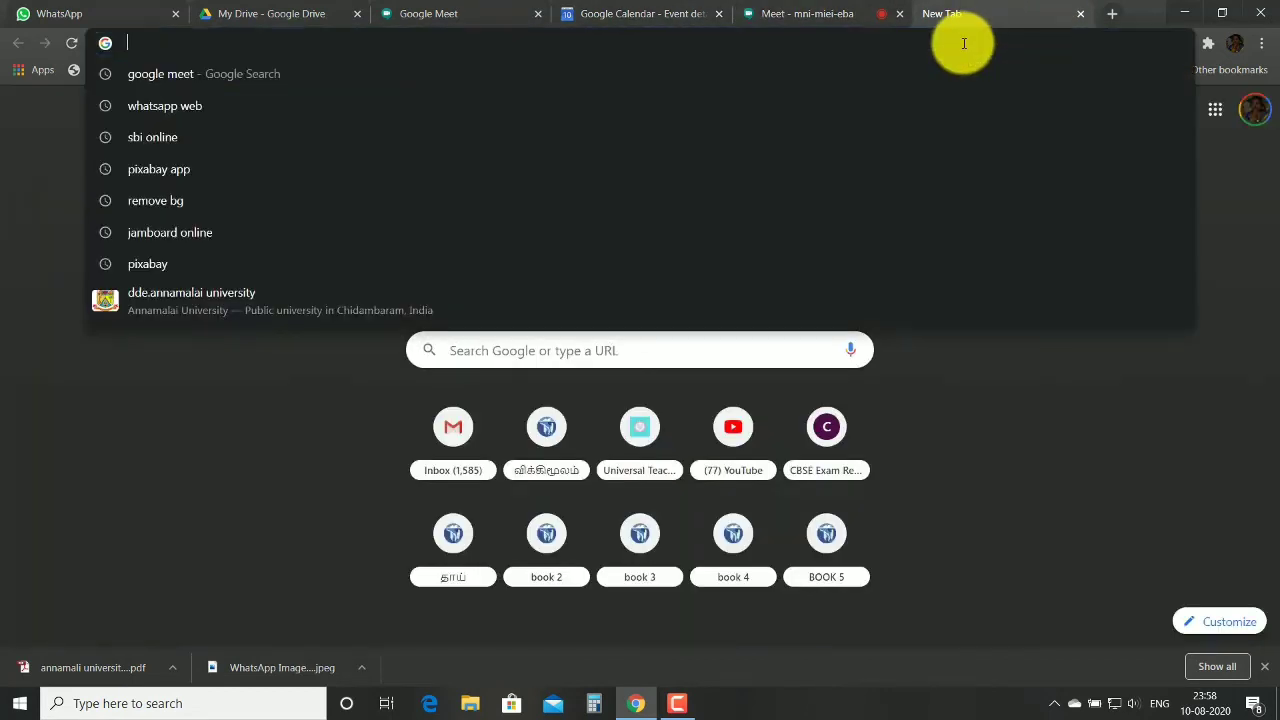
type("jamboard")
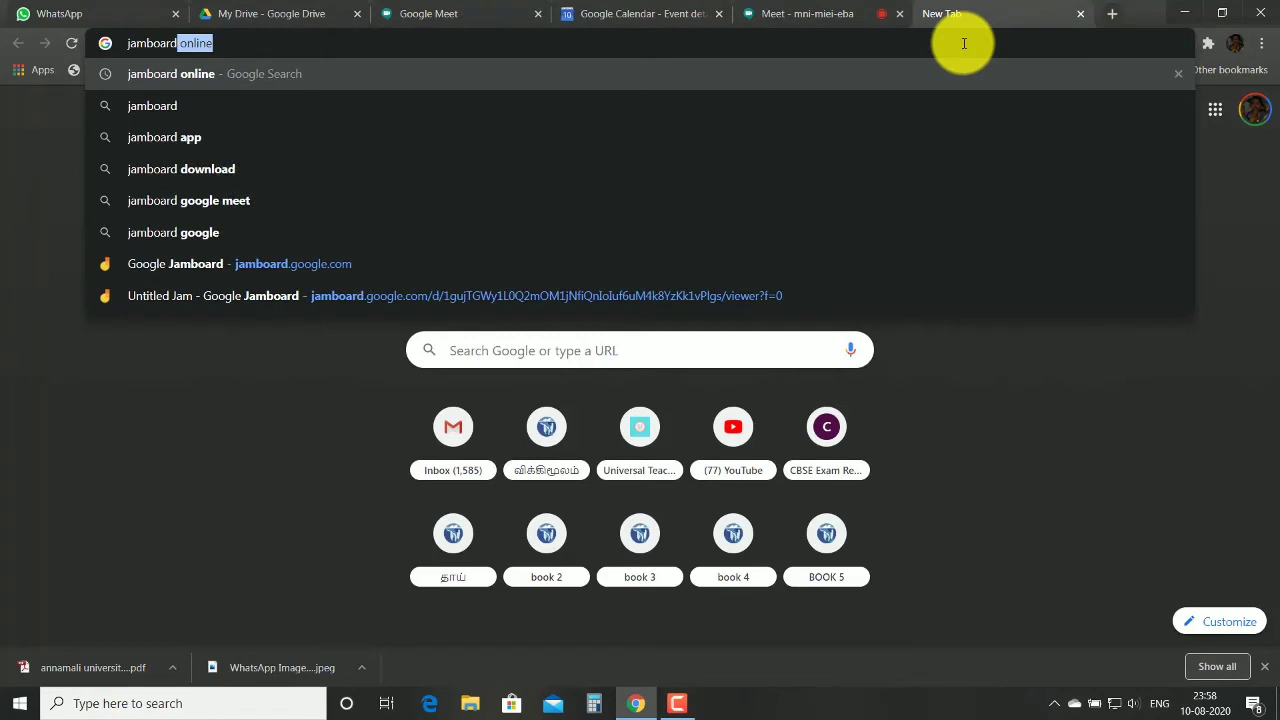
left_click(914, 83)
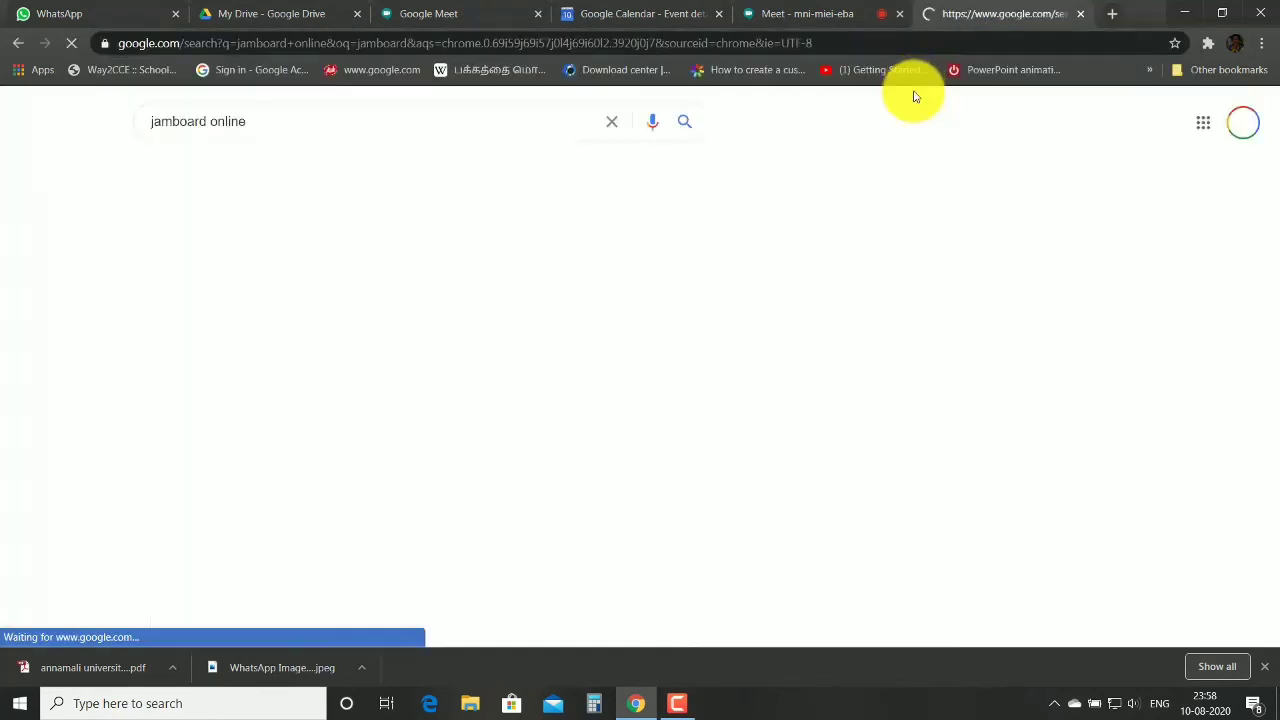
left_click(194, 260)
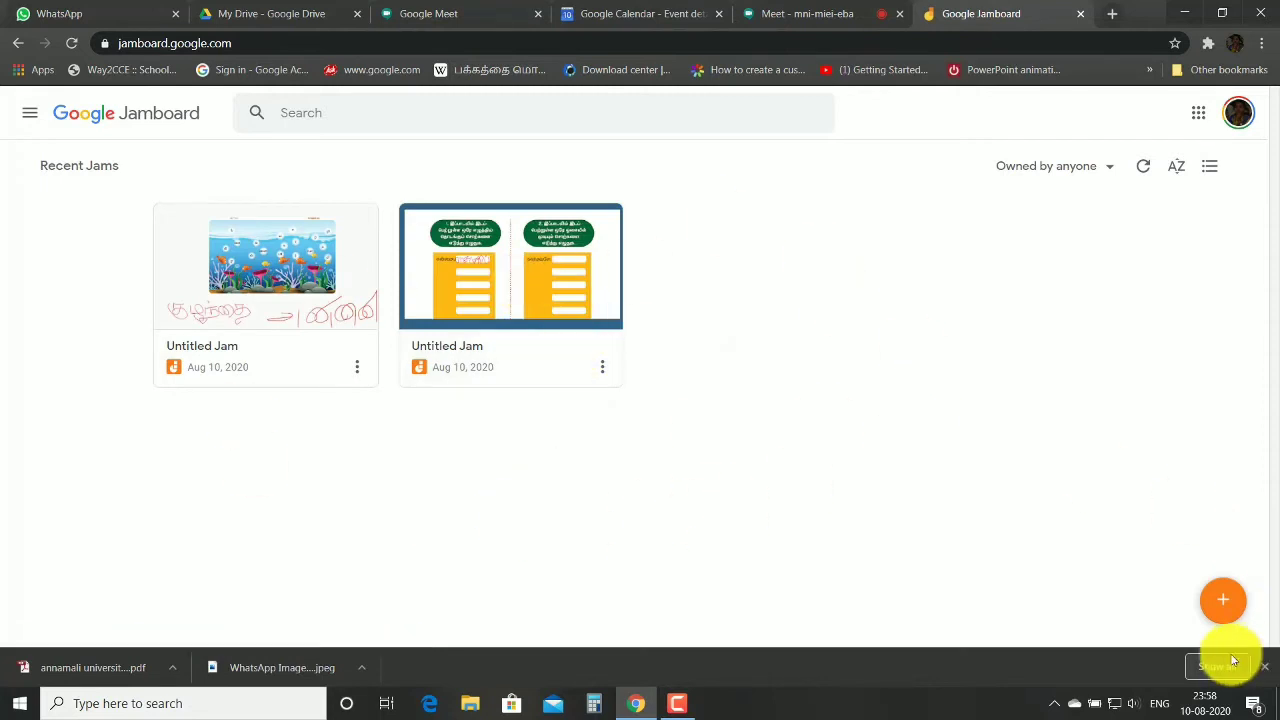
Step: Create a new jam and rename it "demo class"
left_click(1222, 606)
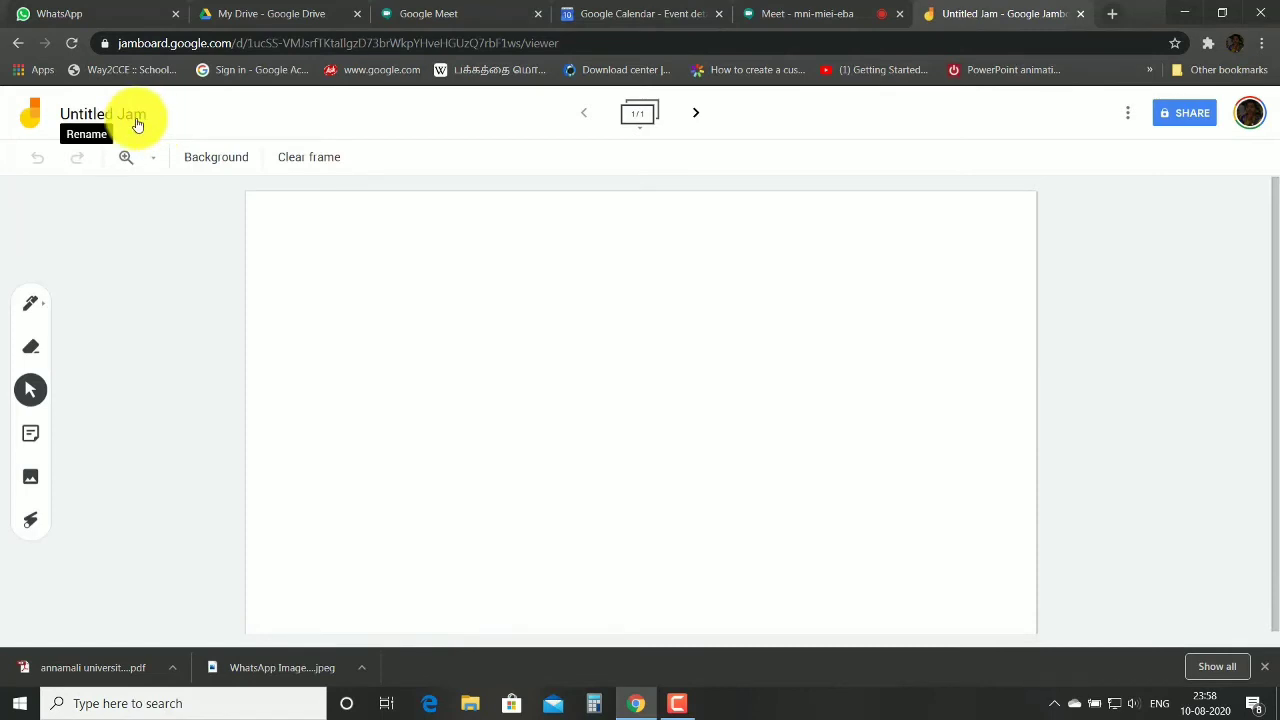
left_click(138, 122)
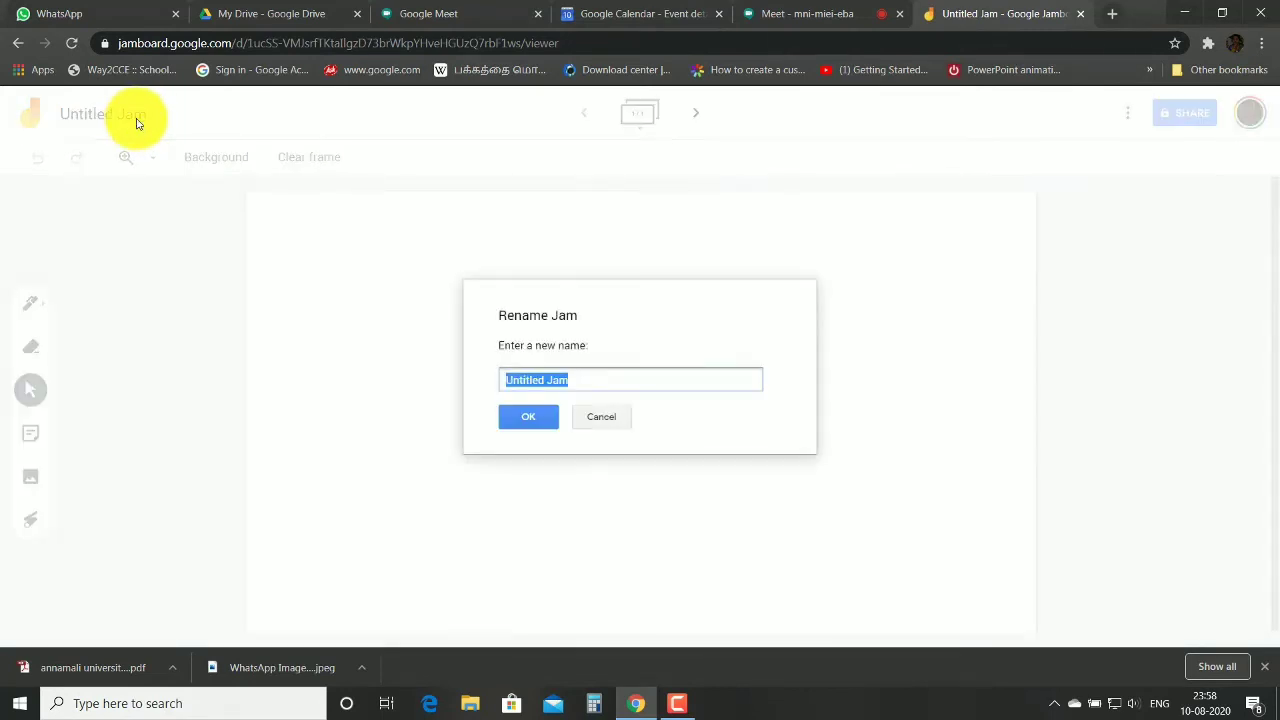
key("BackSpace")
type("demo class")
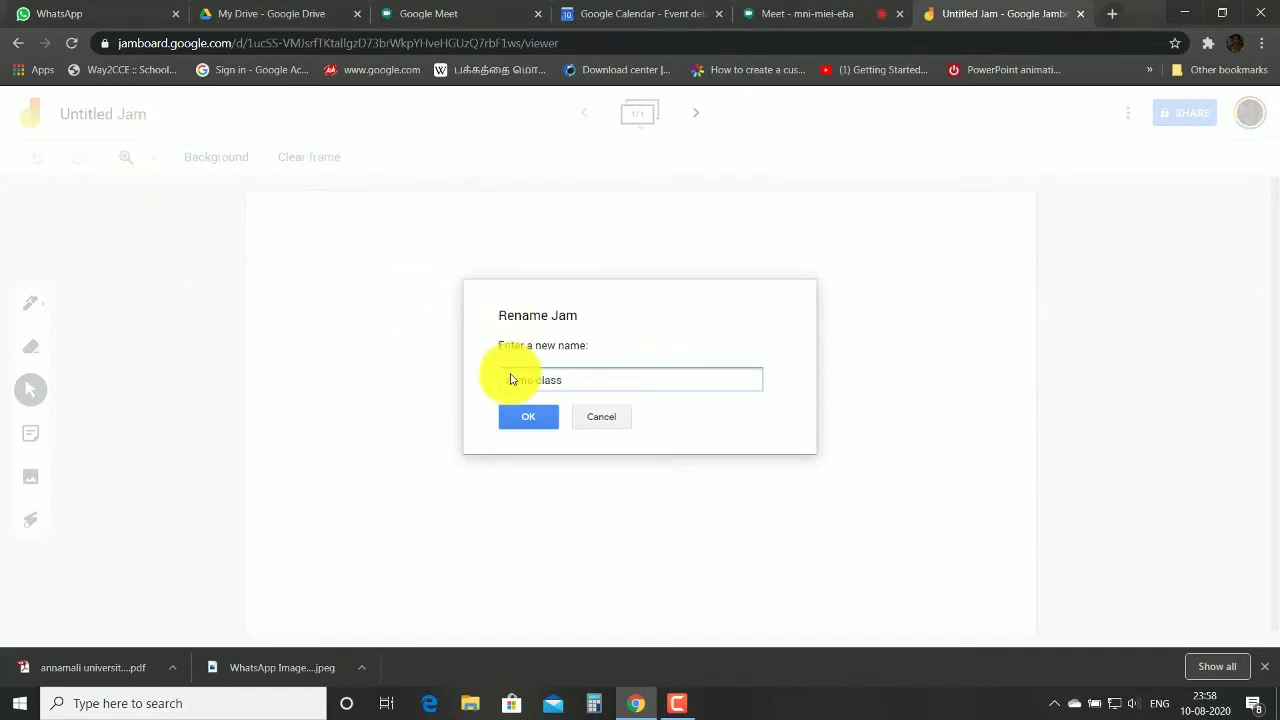
left_click(528, 420)
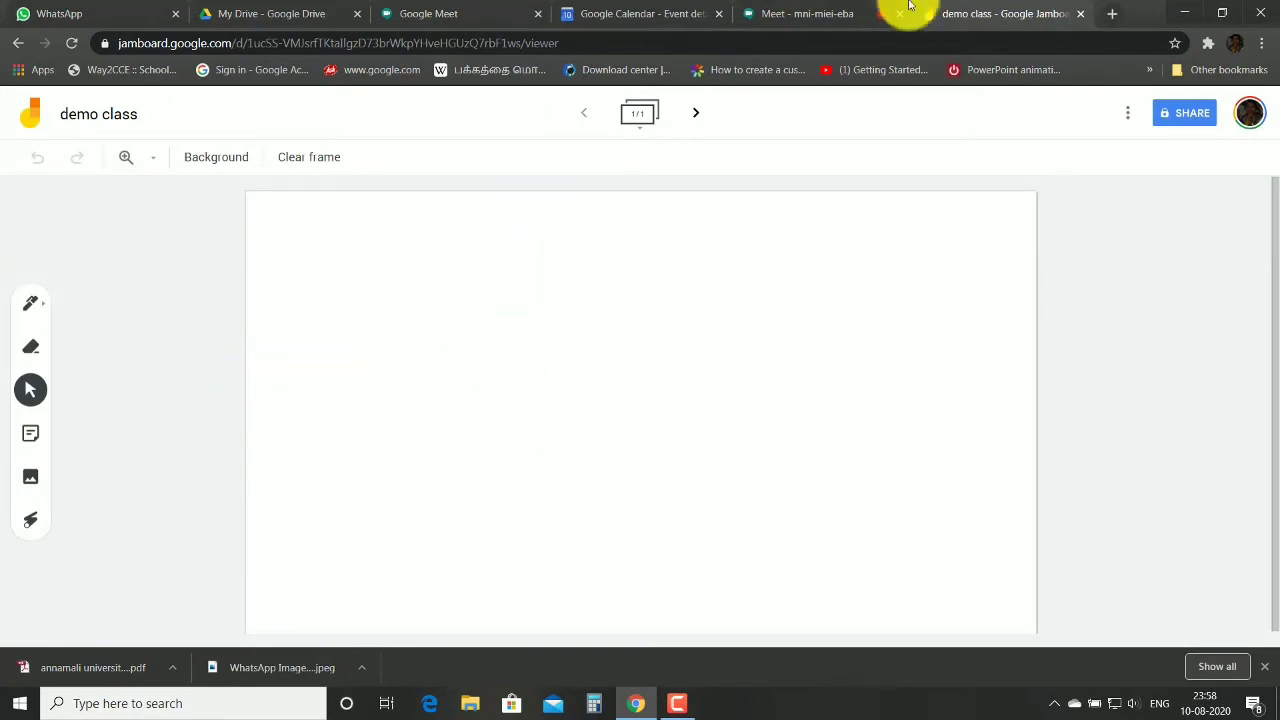
Step: Return to the Google Meet call and present the "demo class - Google Jamboard" Chrome tab with audio
left_click(783, 12)
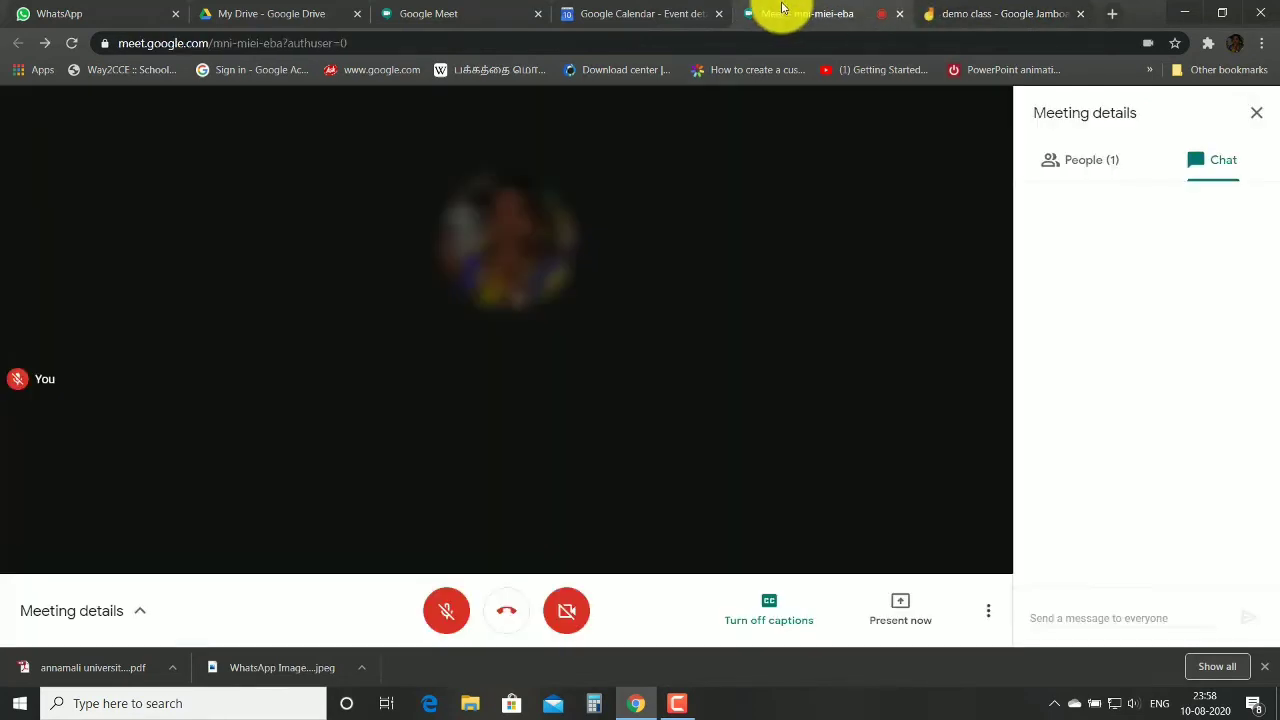
left_click(902, 622)
left_click(891, 532)
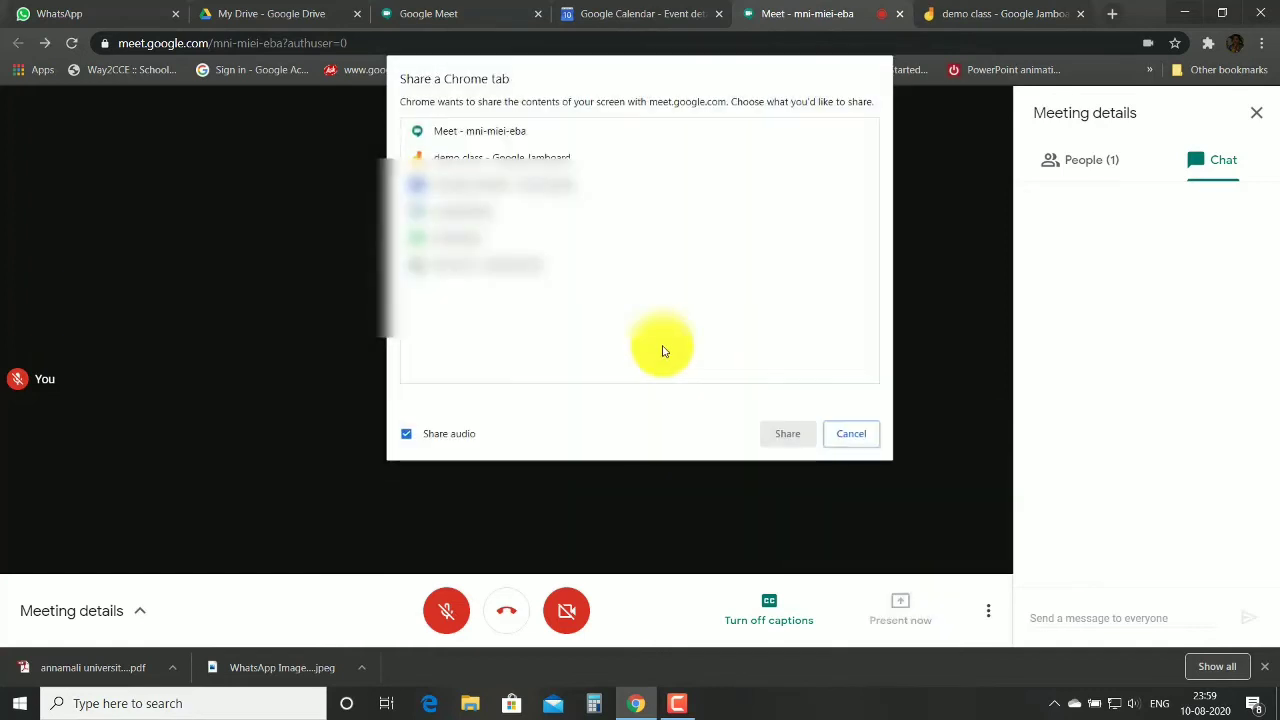
left_click(466, 160)
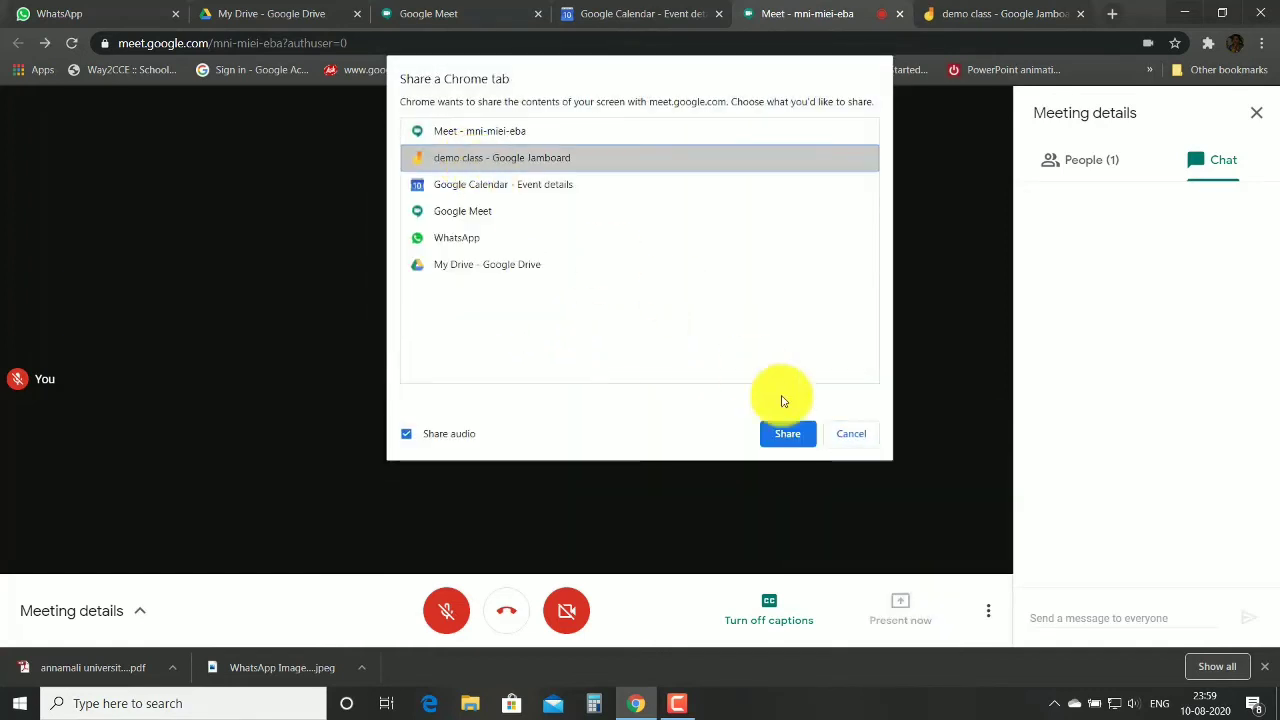
left_click(787, 434)
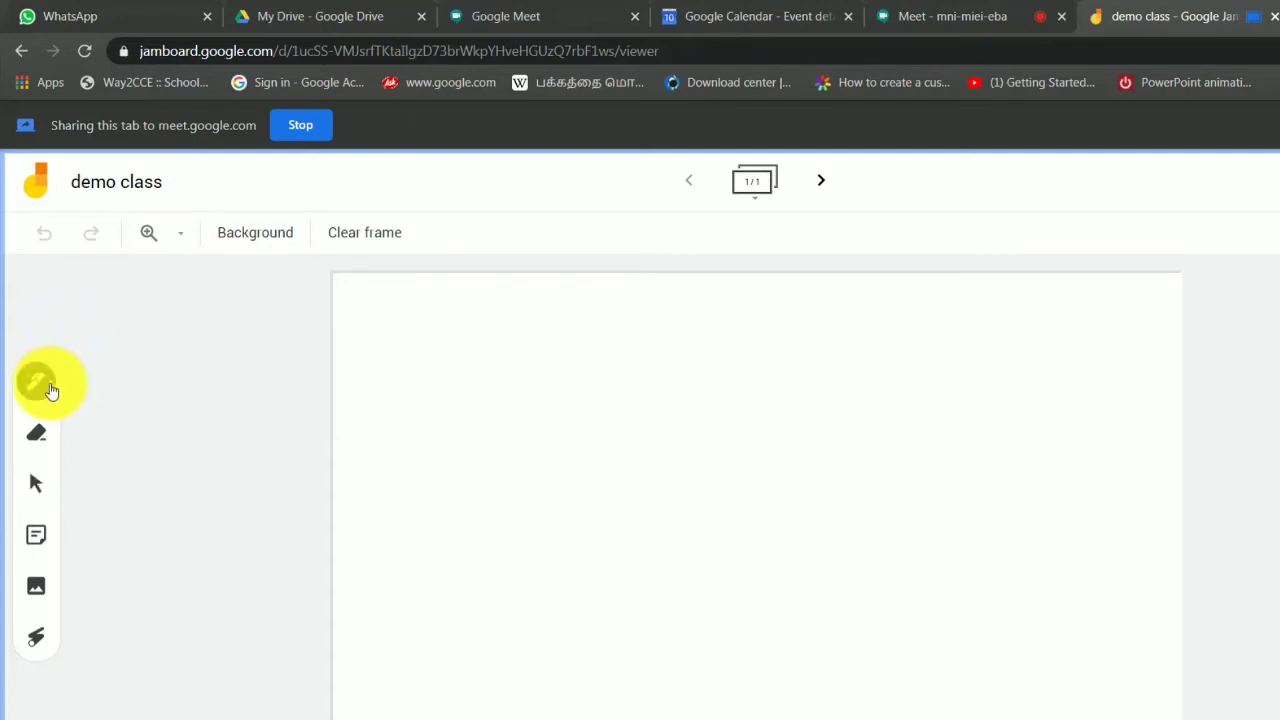
Step: Look through the drawing tools: pen types and colours, eraser, selection and the sticky note editor
left_click(51, 388)
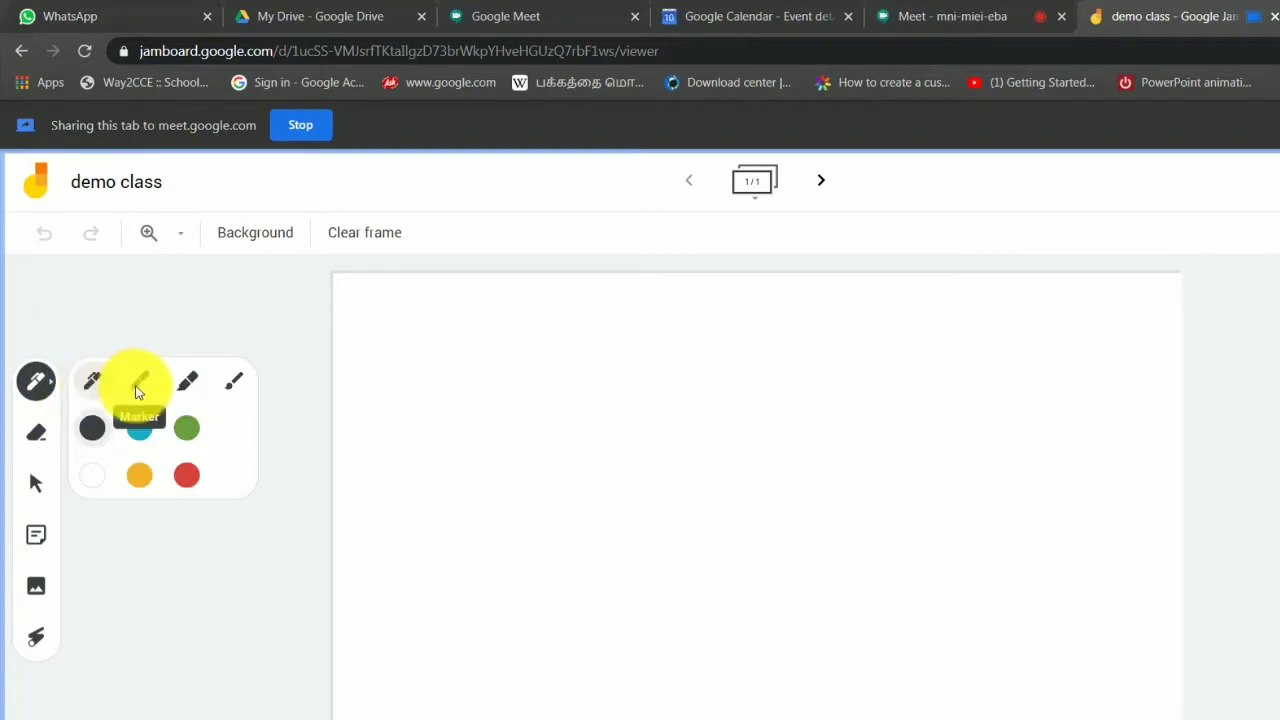
left_click(38, 436)
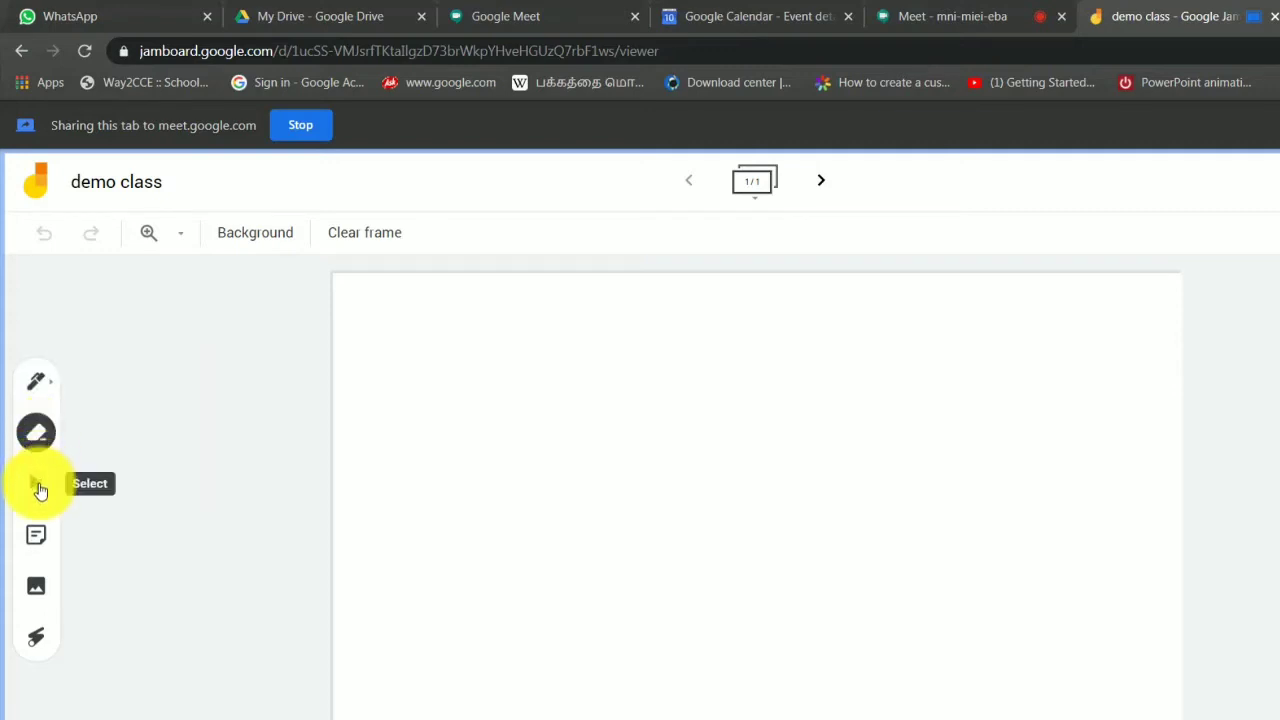
left_click(40, 490)
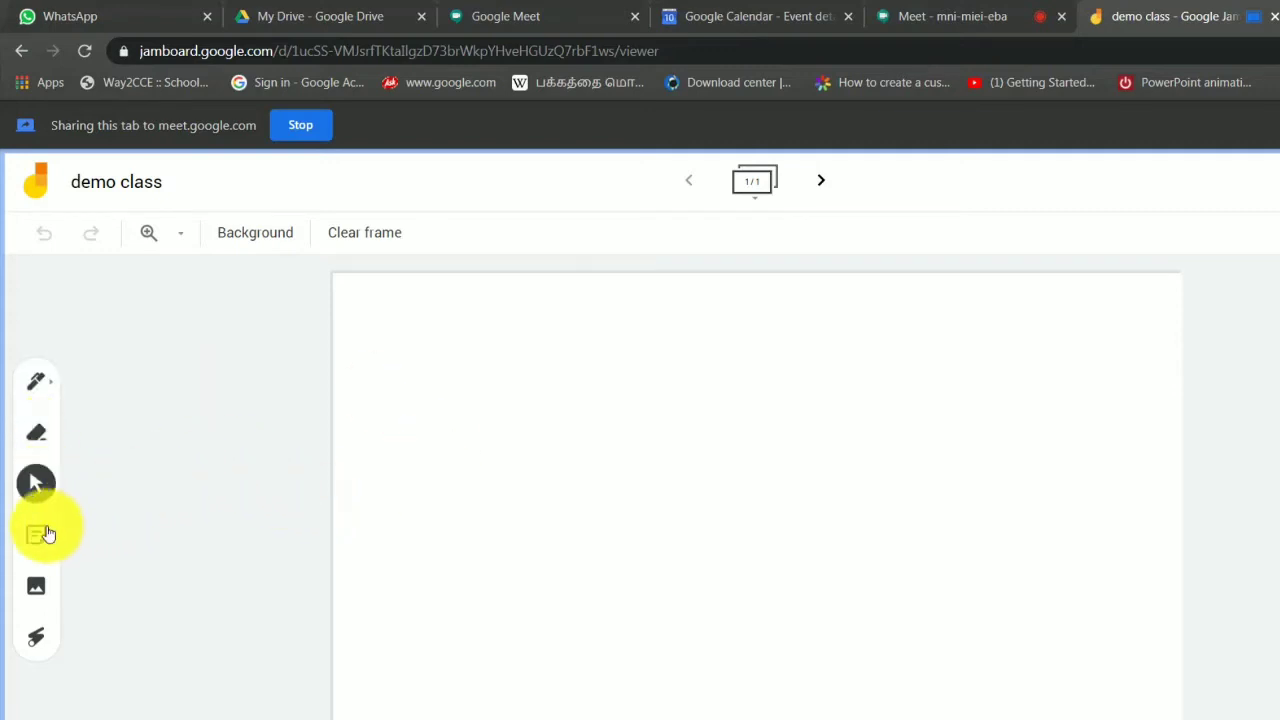
left_click(40, 535)
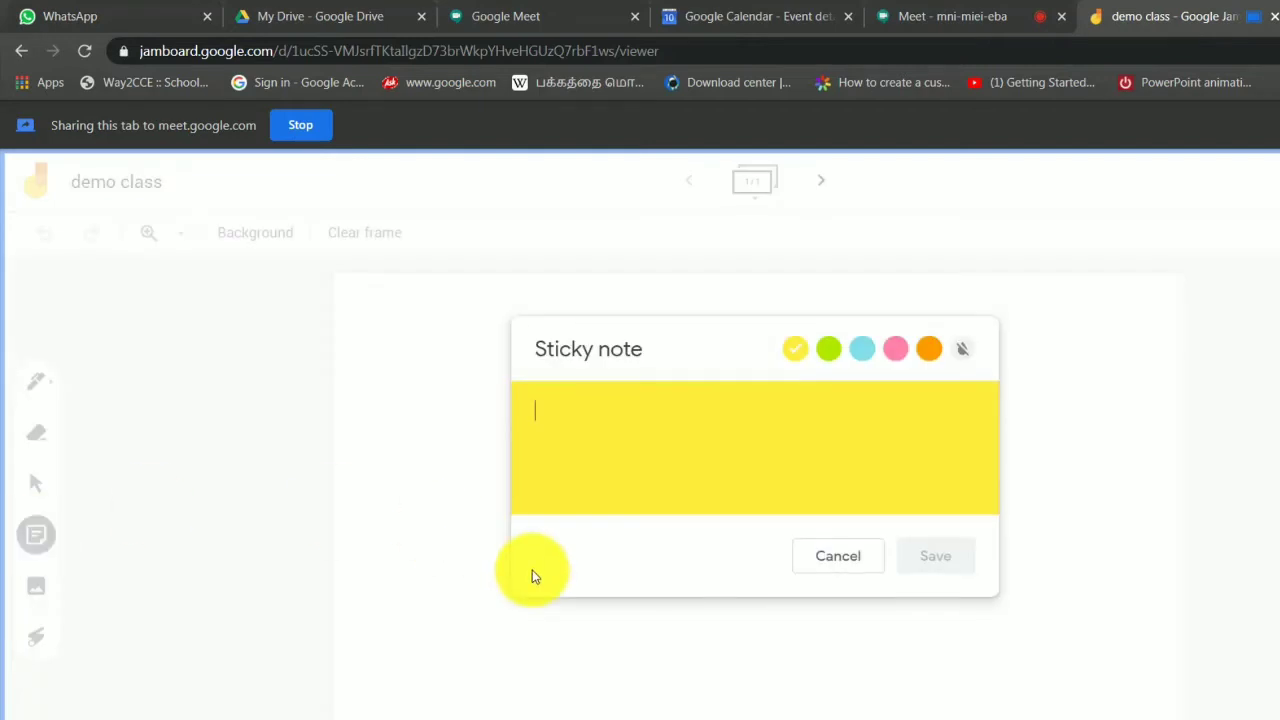
left_click(815, 560)
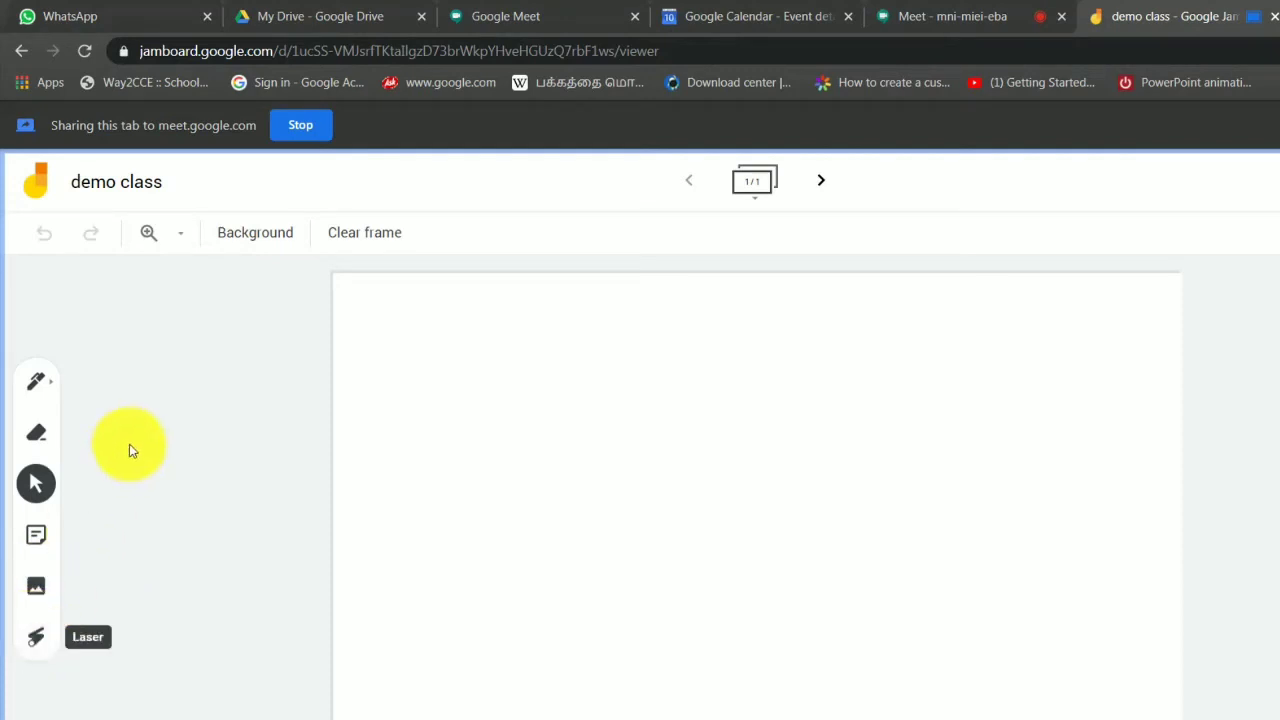
Step: Handwrite the Tamil greeting வணக்கம் near the frame's upper edge with a red marker and erase the stray dot above ண
left_click(50, 389)
left_click(50, 389)
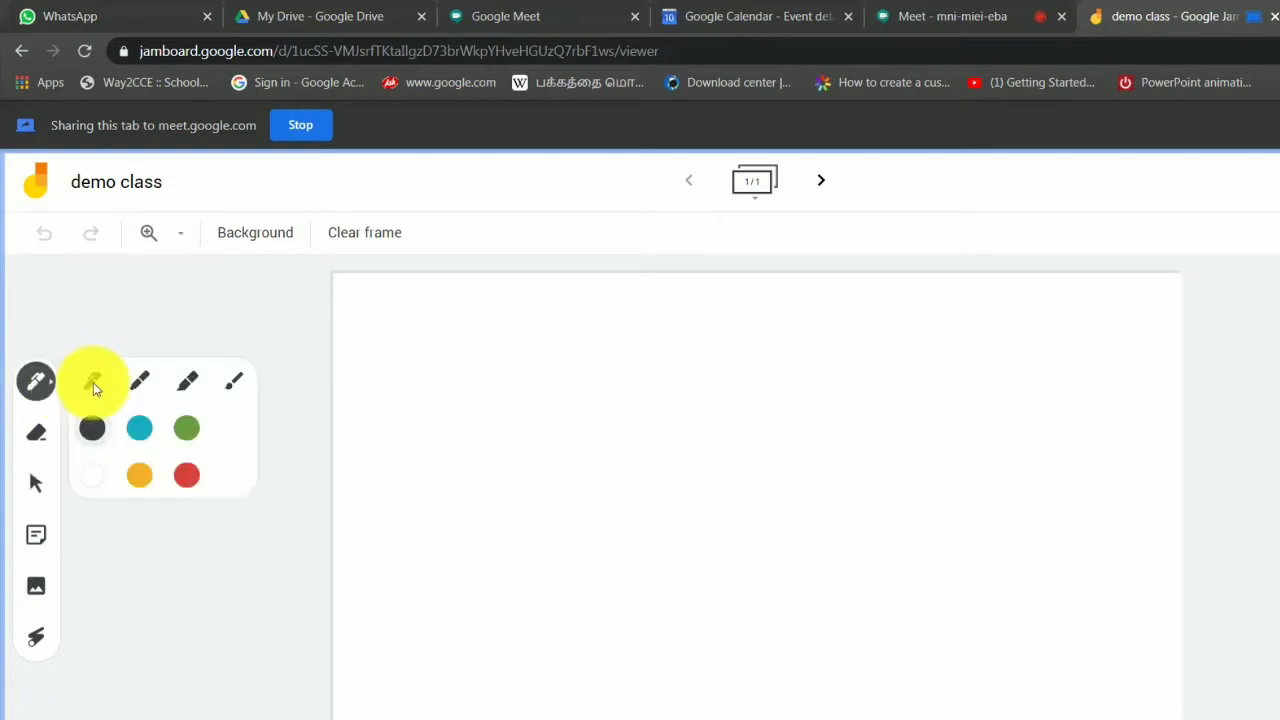
left_click(143, 388)
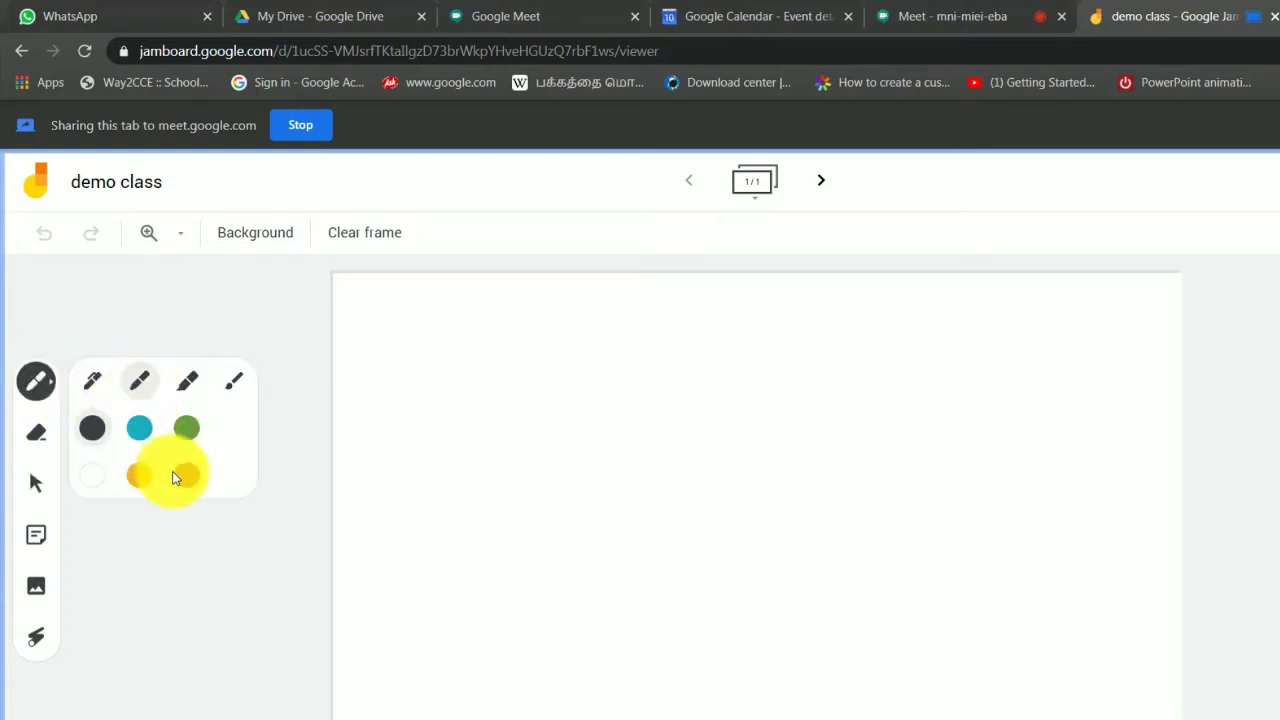
left_click(187, 476)
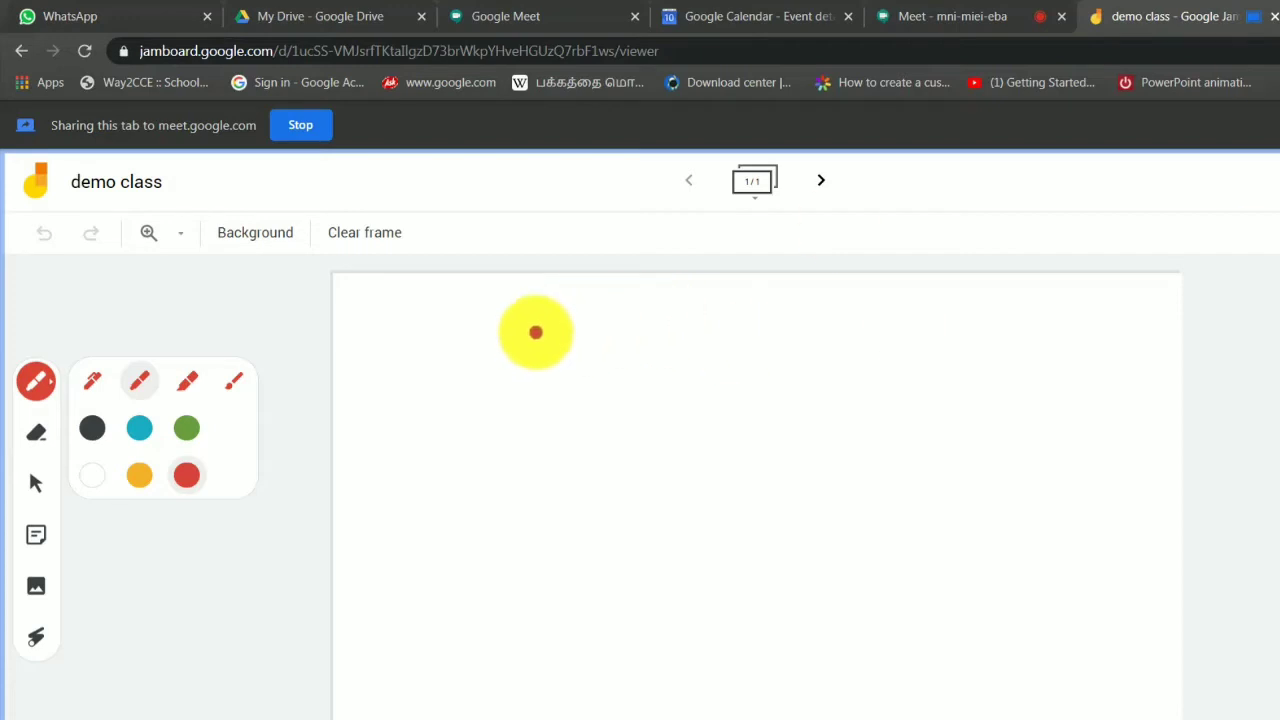
mouse_move(543, 314)
left_mouse_down()
mouse_move(555, 352)
mouse_move(590, 352)
mouse_move(583, 320)
mouse_move(646, 354)
mouse_move(651, 320)
mouse_move(670, 352)
mouse_move(680, 309)
mouse_move(700, 318)
mouse_move(697, 348)
left_mouse_up()
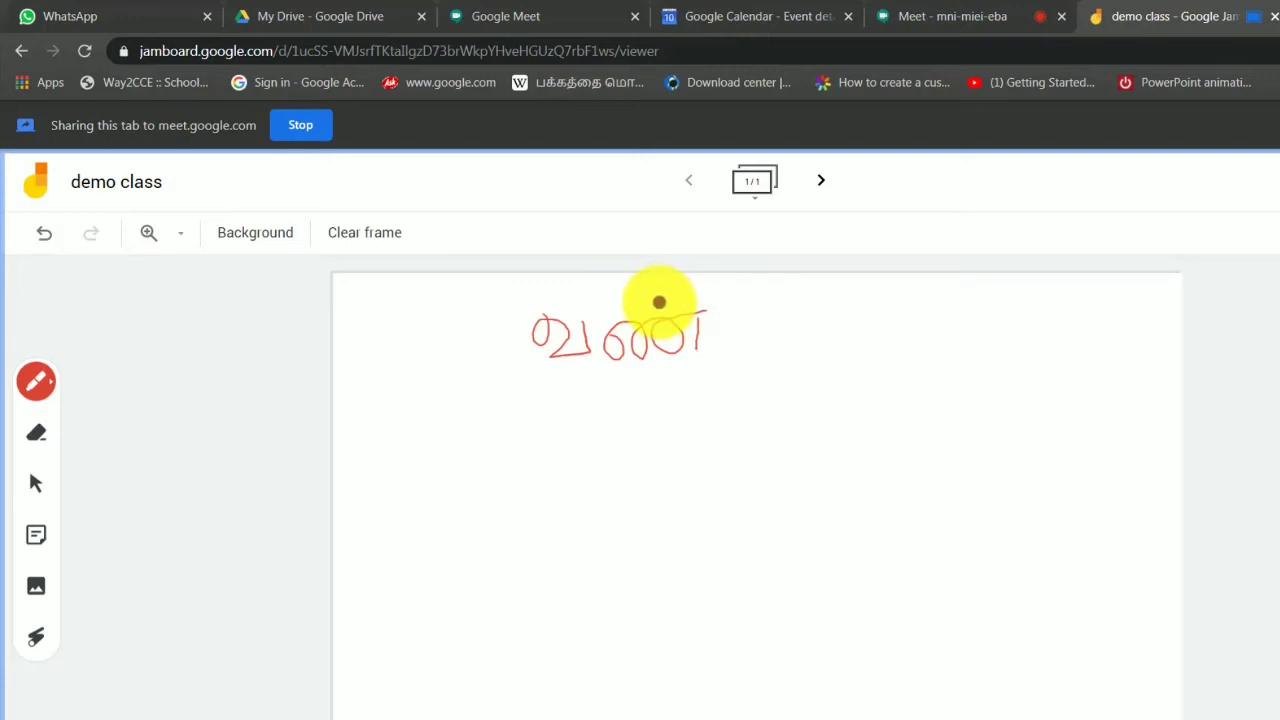
mouse_move(661, 306)
left_mouse_down()
mouse_move(723, 339)
mouse_move(773, 310)
mouse_move(754, 319)
mouse_move(746, 354)
mouse_move(738, 304)
mouse_move(820, 363)
mouse_move(849, 317)
mouse_move(861, 334)
mouse_move(894, 297)
mouse_move(891, 337)
mouse_move(872, 295)
left_mouse_up()
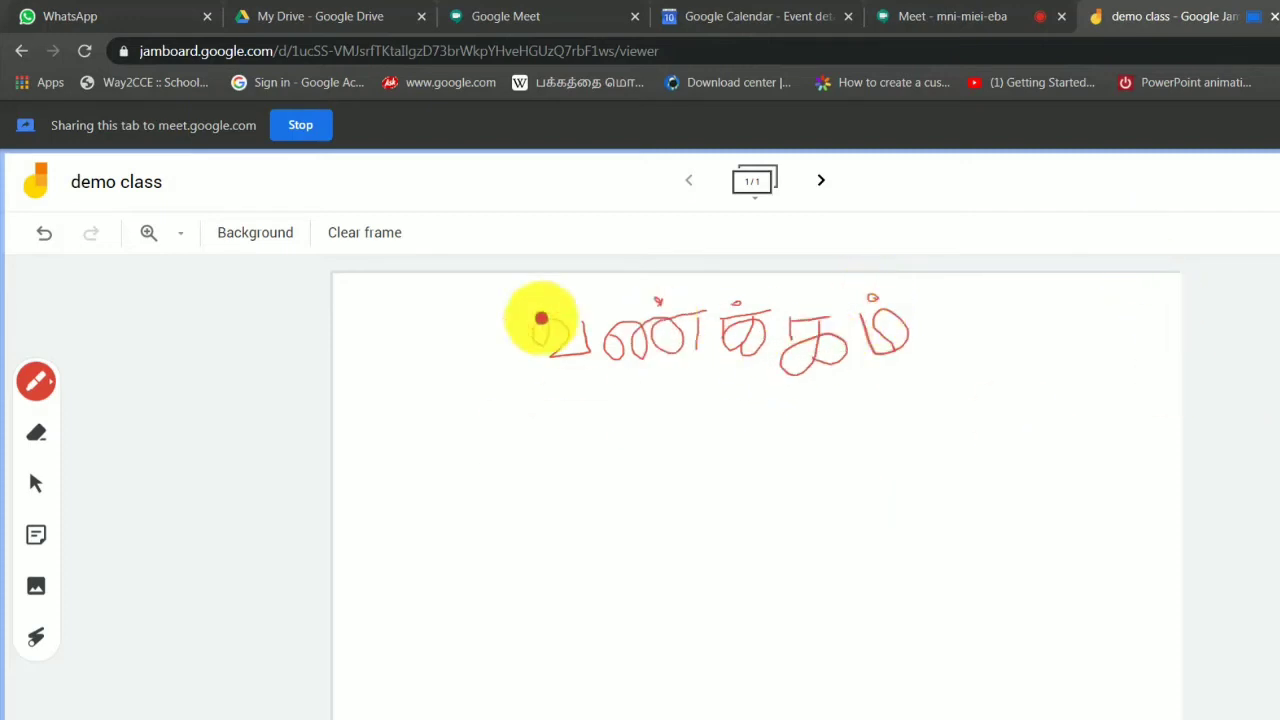
left_click(36, 436)
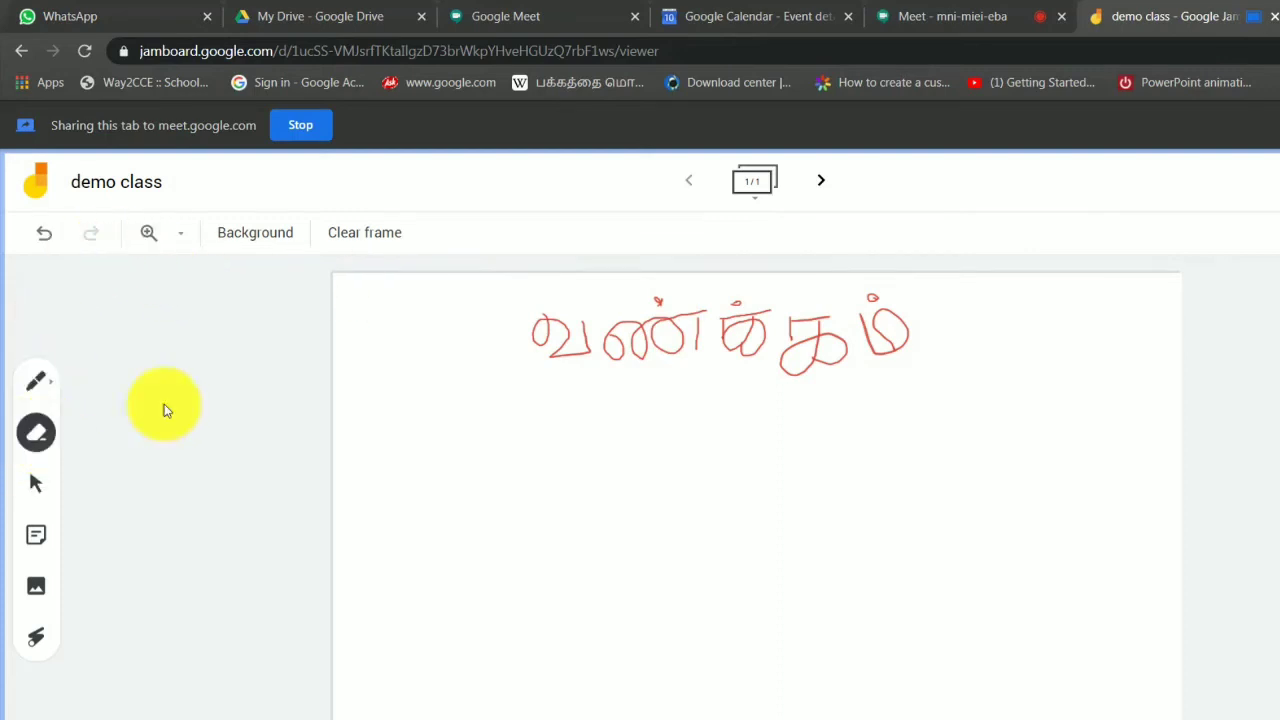
left_click(36, 483)
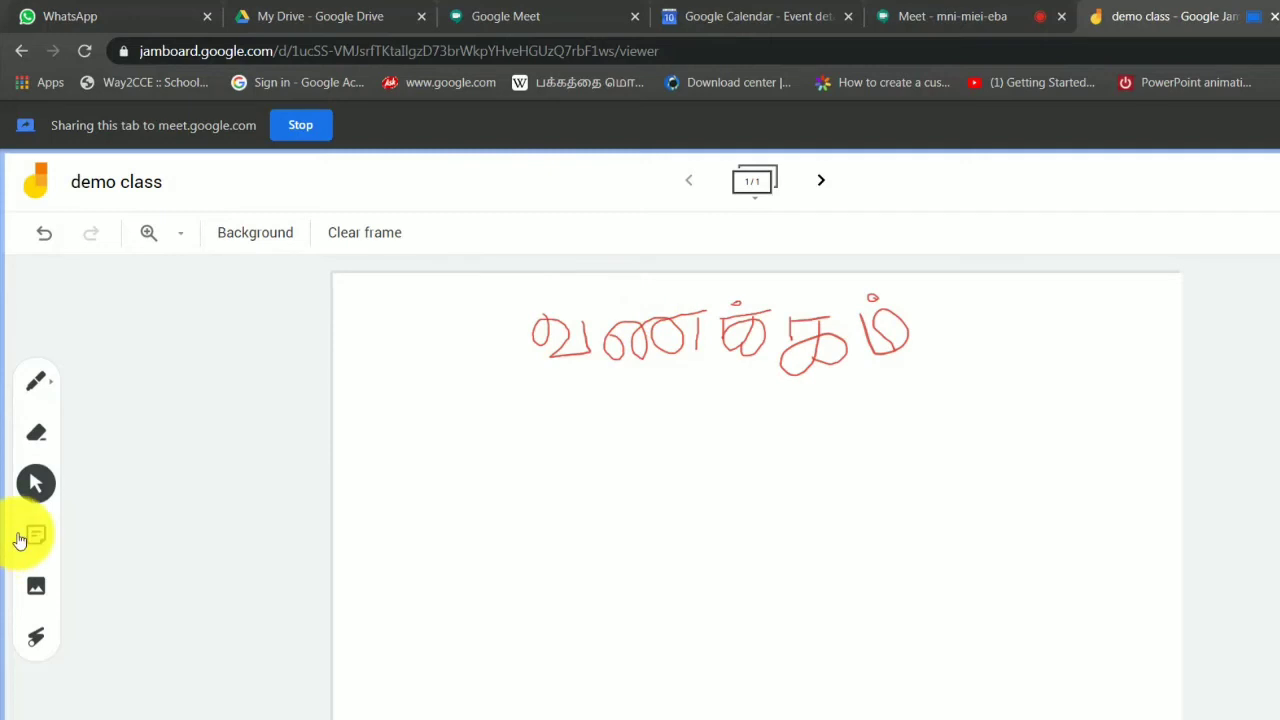
Step: Add a yellow sticky note reading "write your name" to the frame and discard the extra blank note
left_click(22, 541)
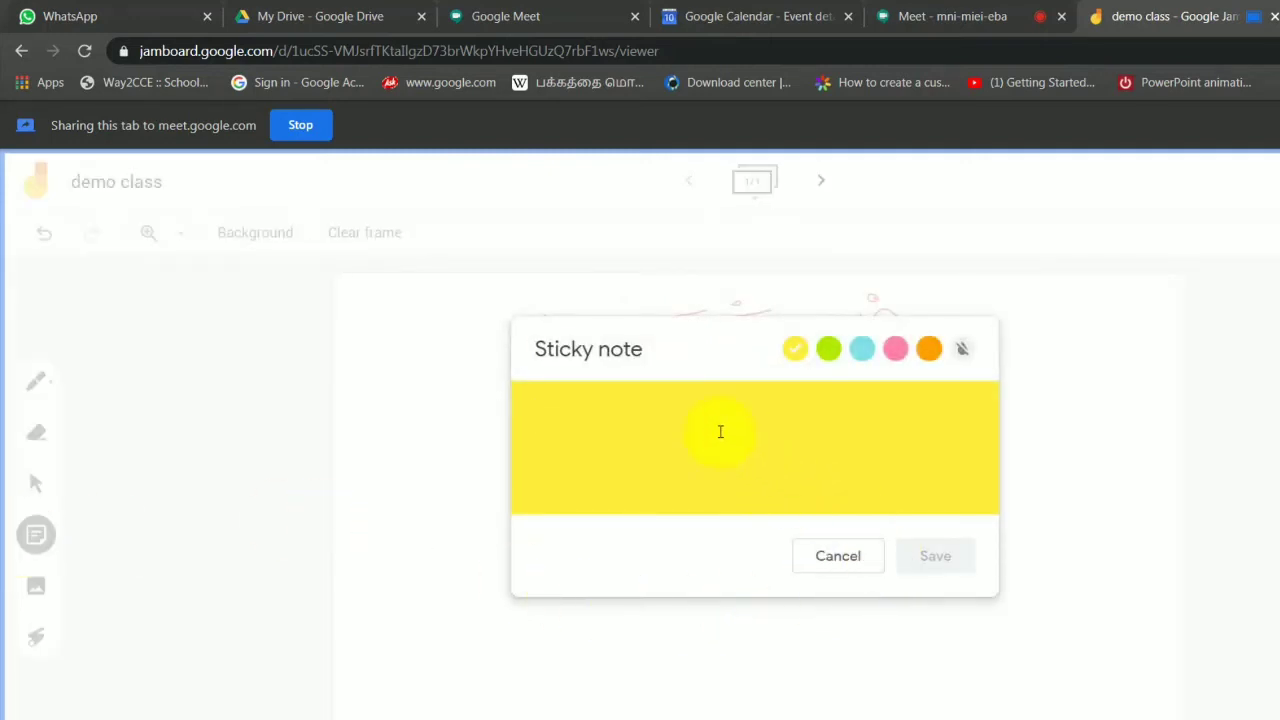
type("demo")
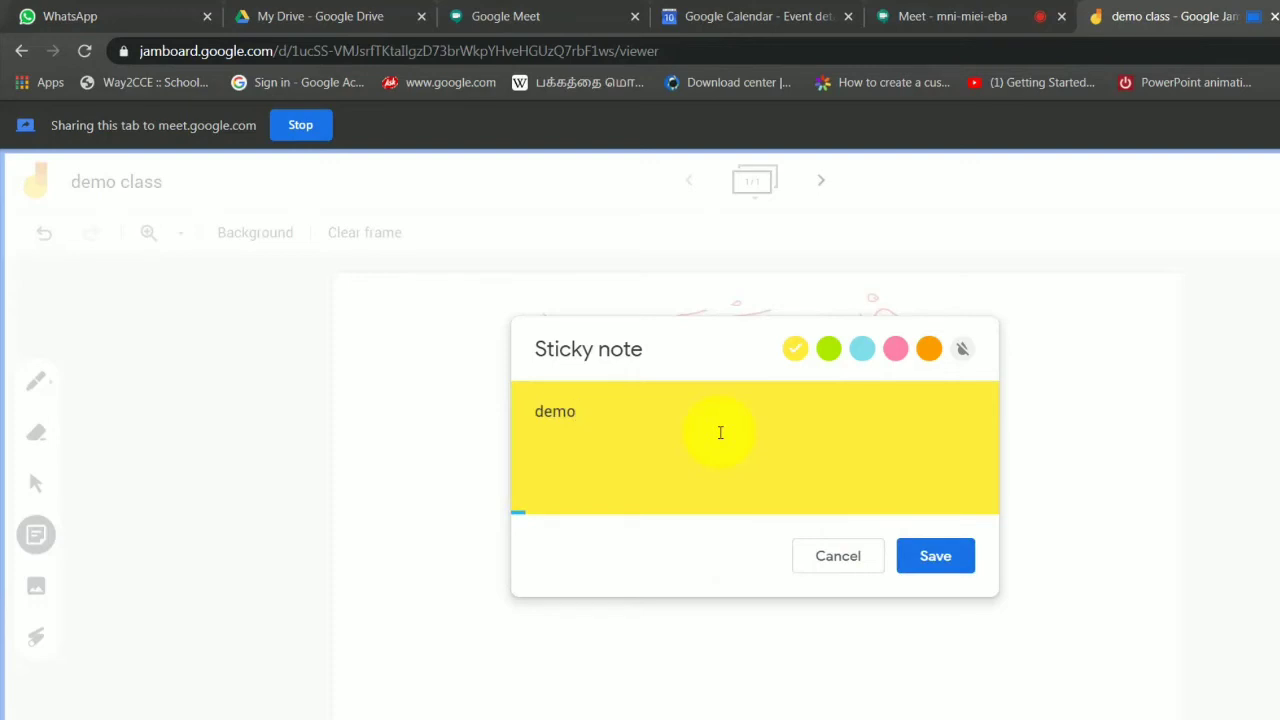
key("BackSpace")
key("BackSpace")
key("BackSpace")
key("BackSpace")
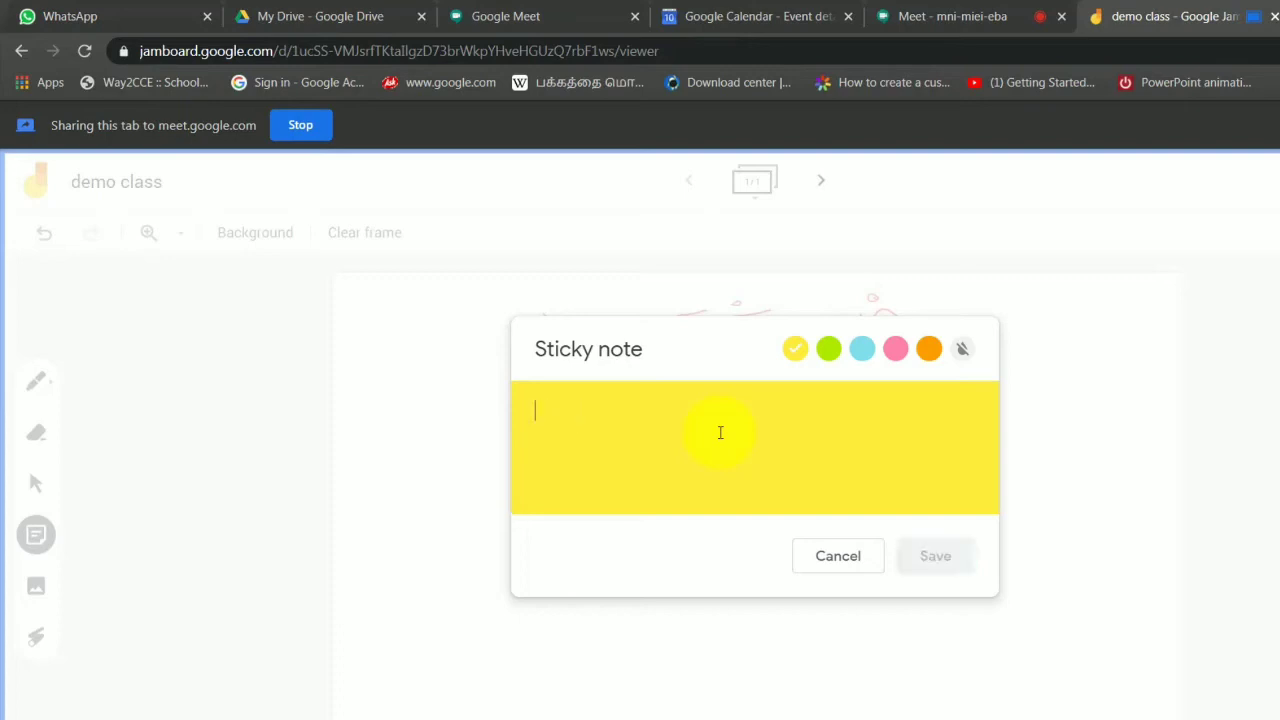
type("w")
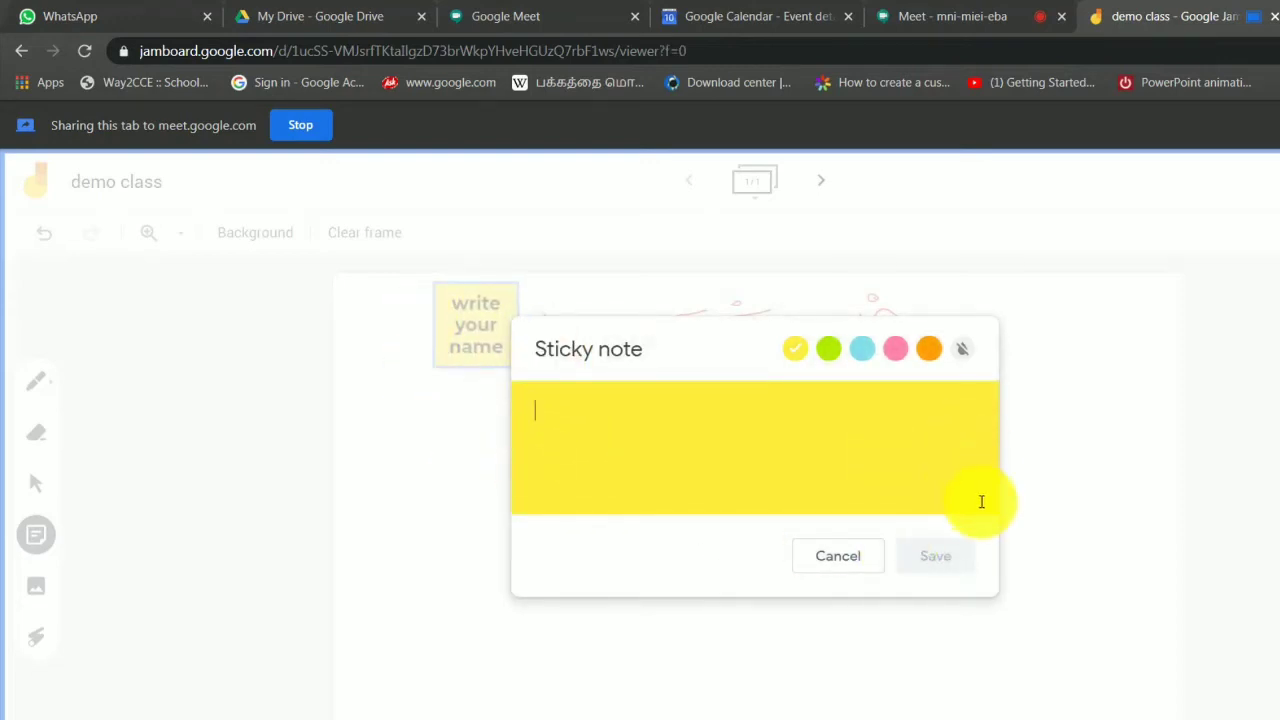
left_click(830, 556)
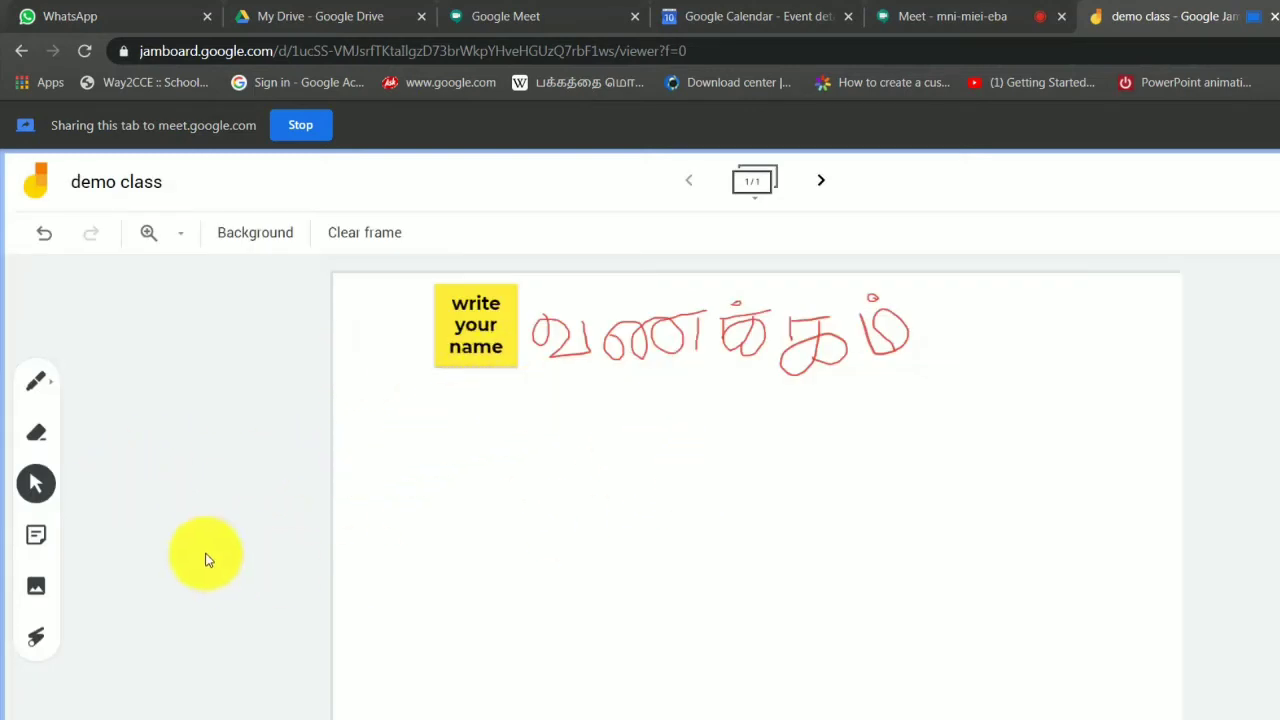
Step: Insert the flower pot image from the Downloads folder into the frame and enlarge it below the handwritten greeting
left_click(35, 587)
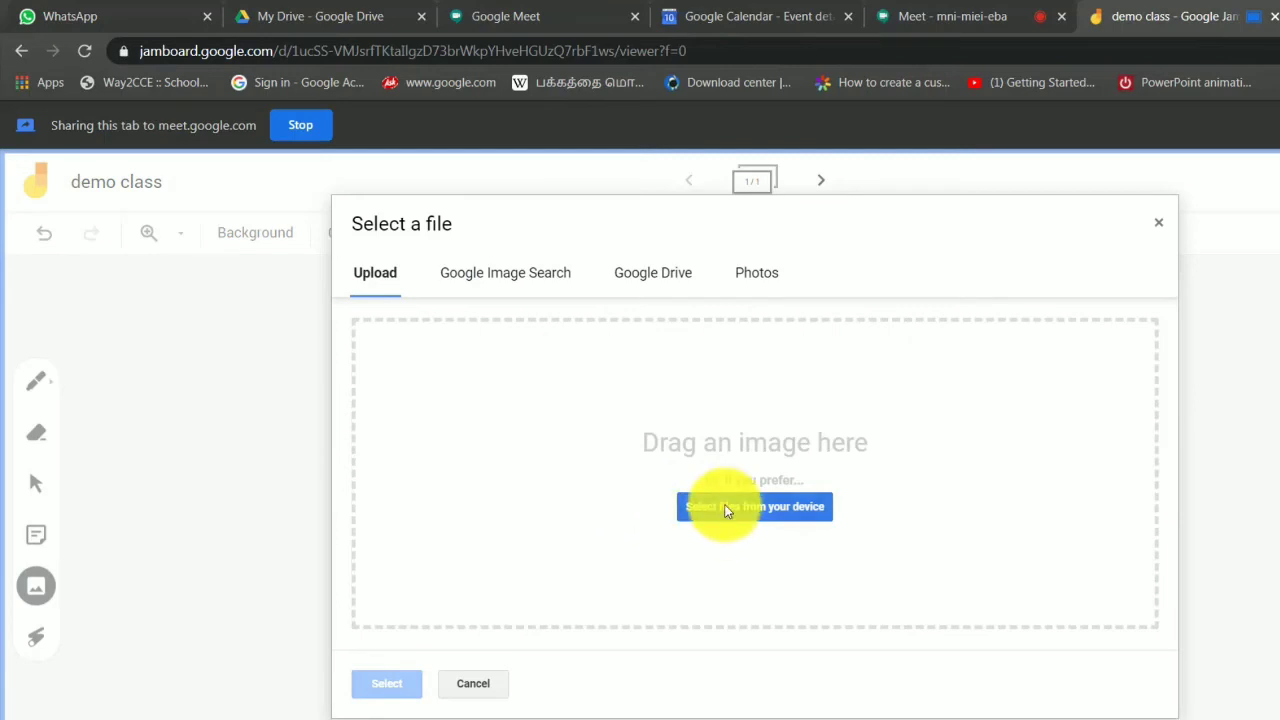
left_click(727, 509)
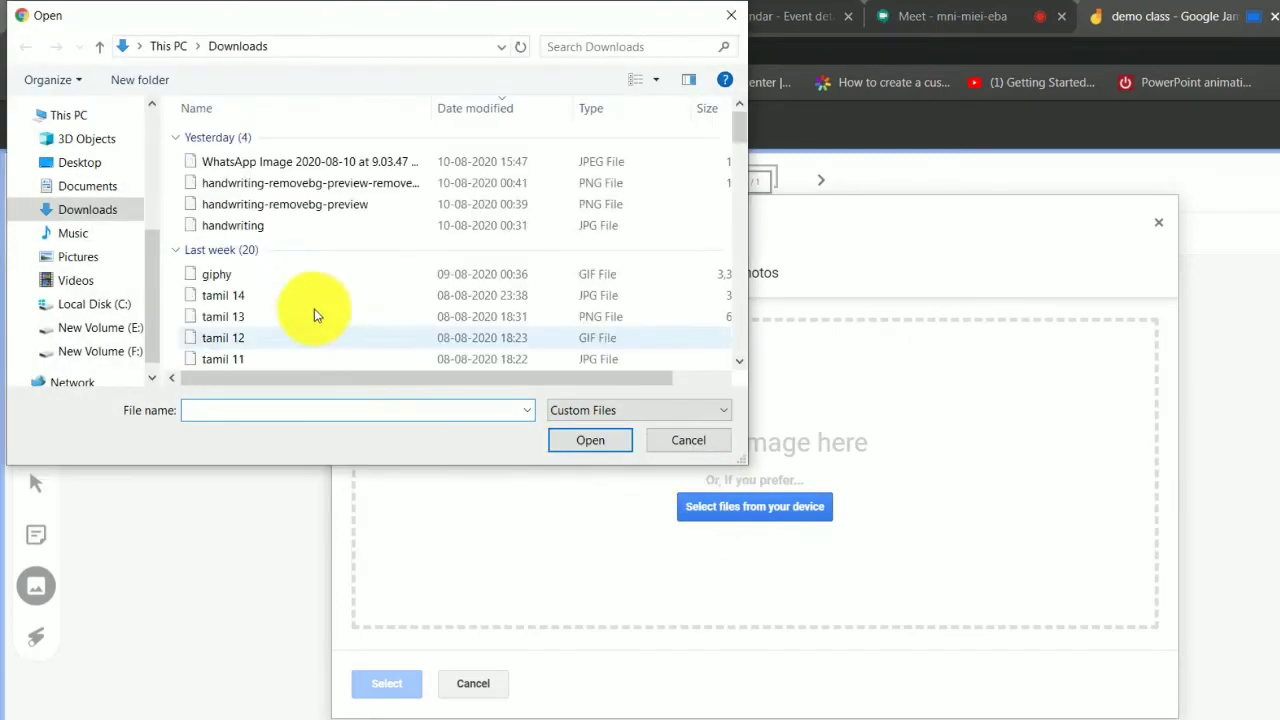
scroll(223, 294, "down", 7)
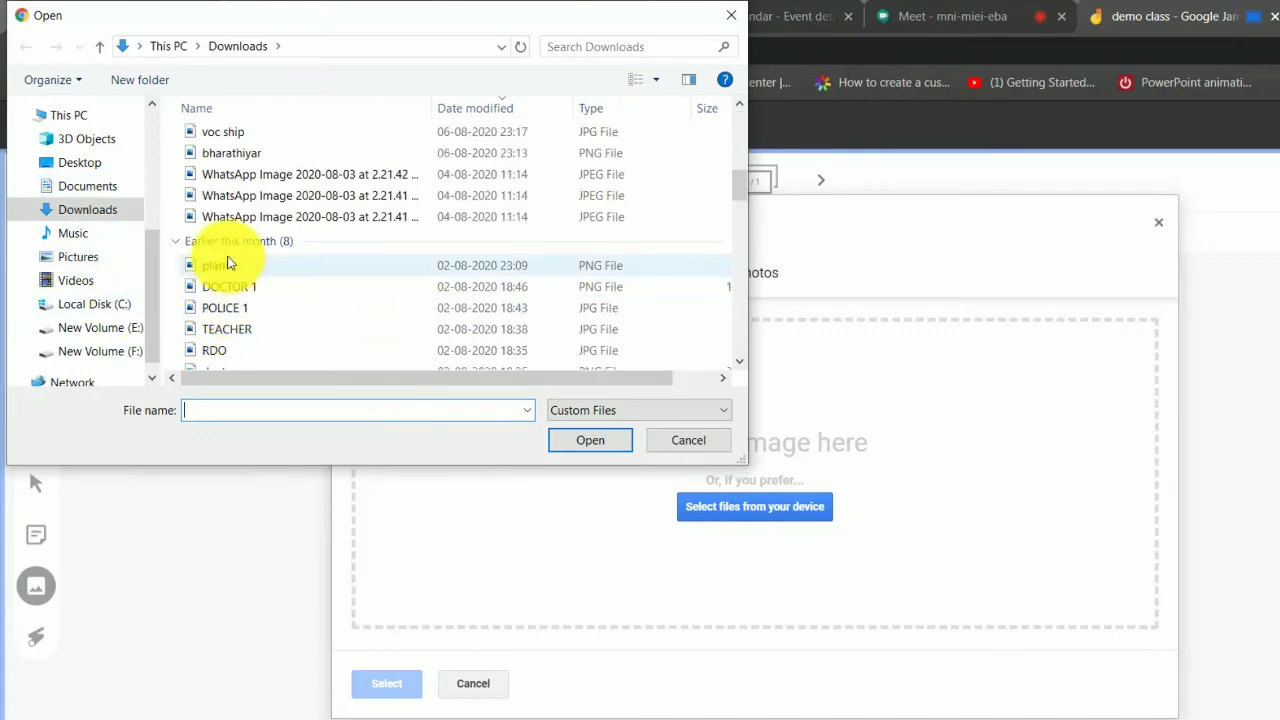
left_click(222, 266)
left_click(591, 438)
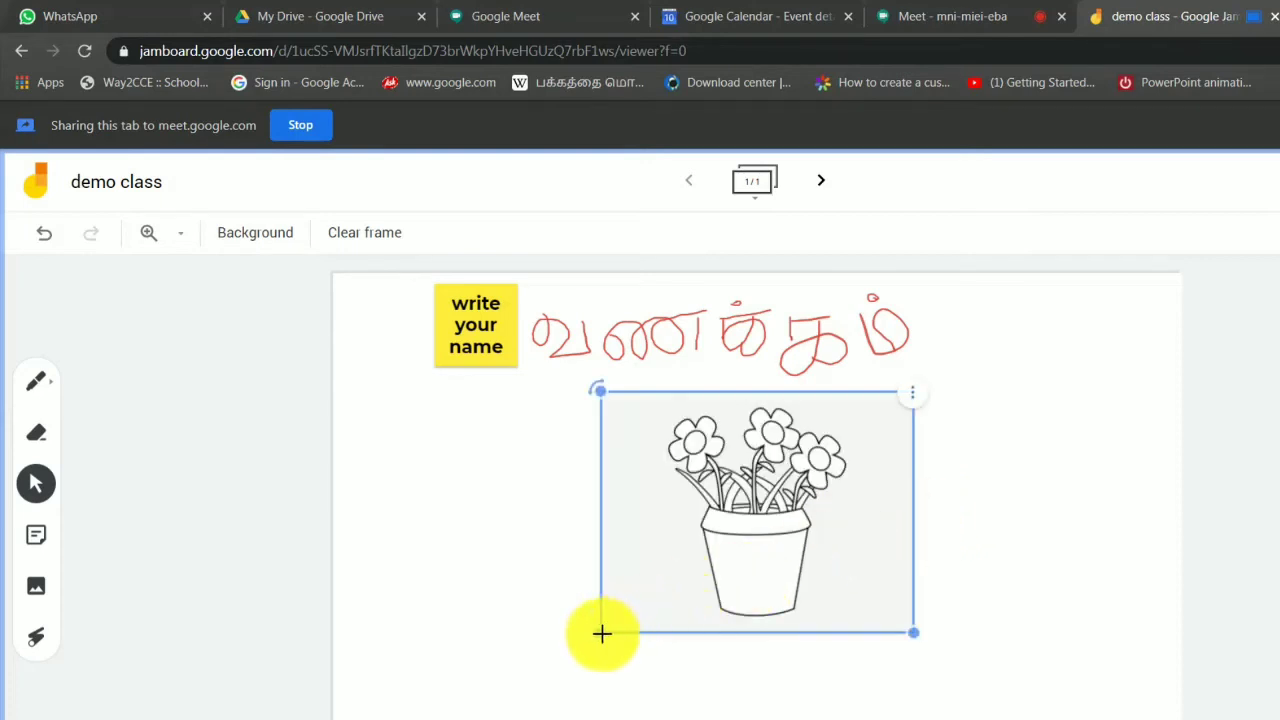
left_click_drag(601, 633, 466, 719)
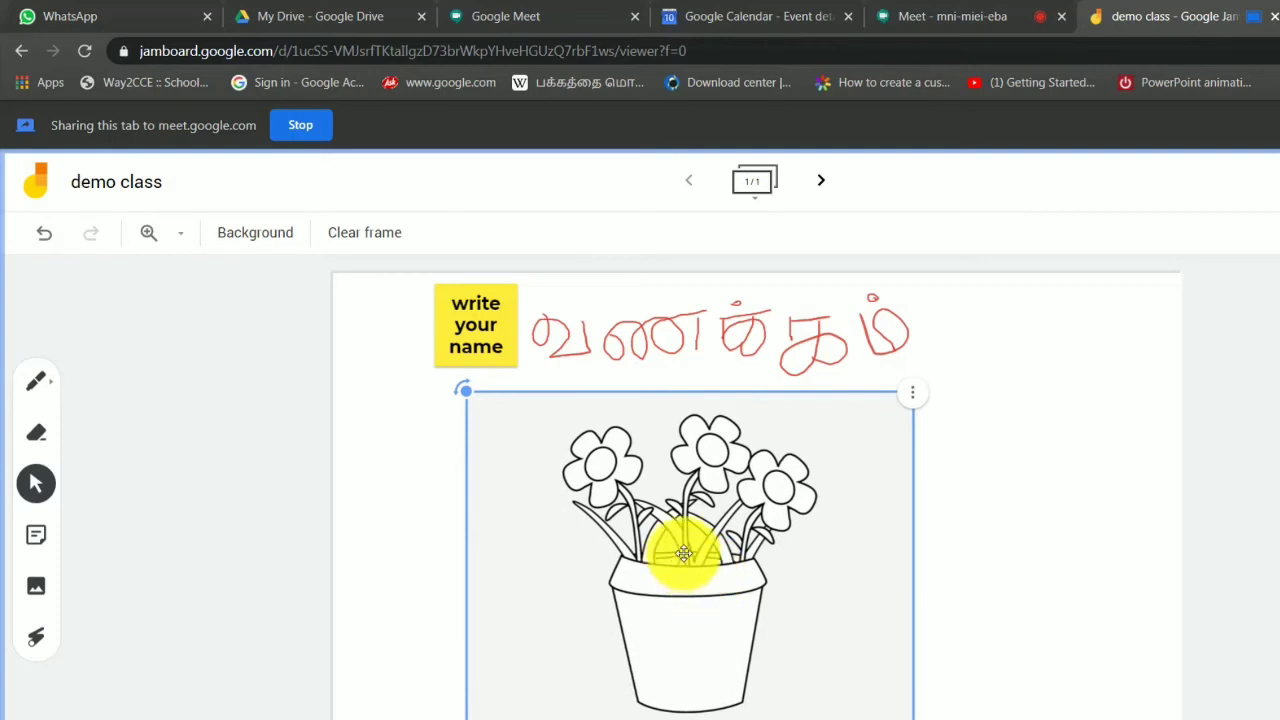
Step: Trace over the flowers and stems with the laser pointer and move the flower pot image slightly to the right
left_click(35, 640)
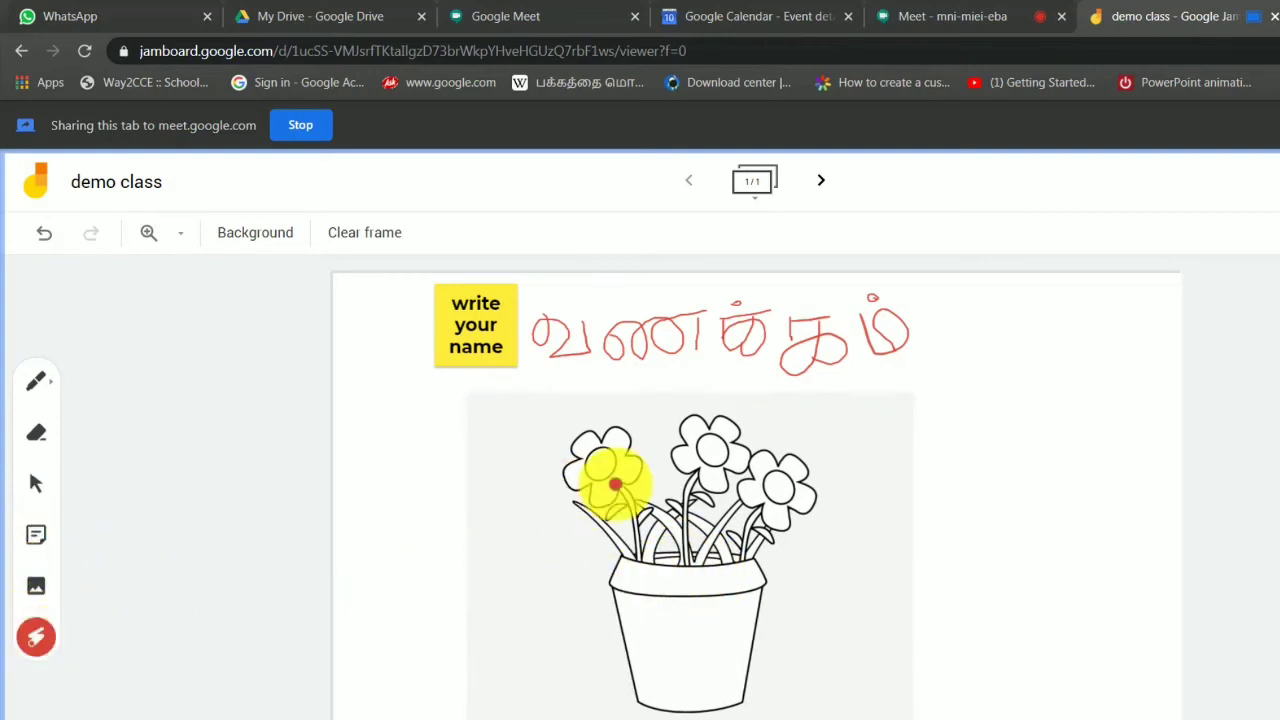
mouse_move(654, 443)
left_mouse_down()
mouse_move(643, 422)
mouse_move(532, 442)
mouse_move(586, 514)
mouse_move(663, 466)
mouse_move(591, 429)
mouse_move(708, 511)
left_mouse_up()
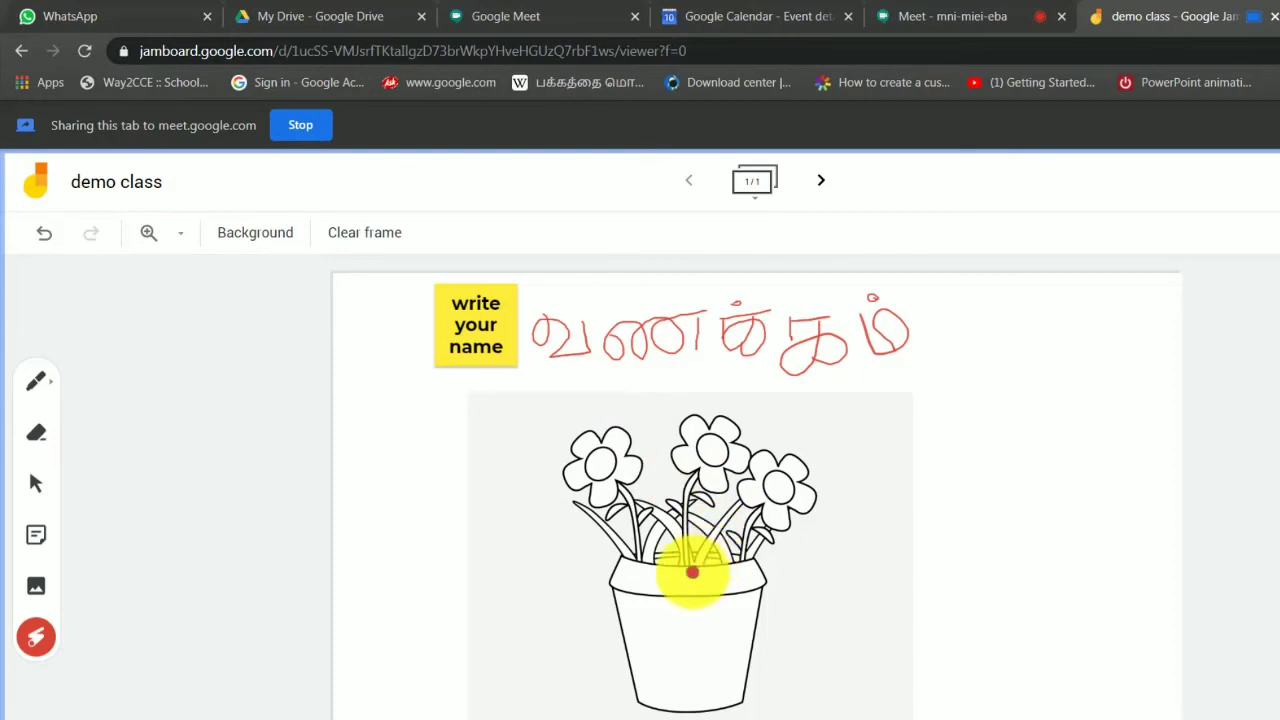
mouse_move(694, 476)
left_mouse_down()
mouse_move(674, 574)
mouse_move(709, 514)
mouse_move(690, 472)
left_mouse_up()
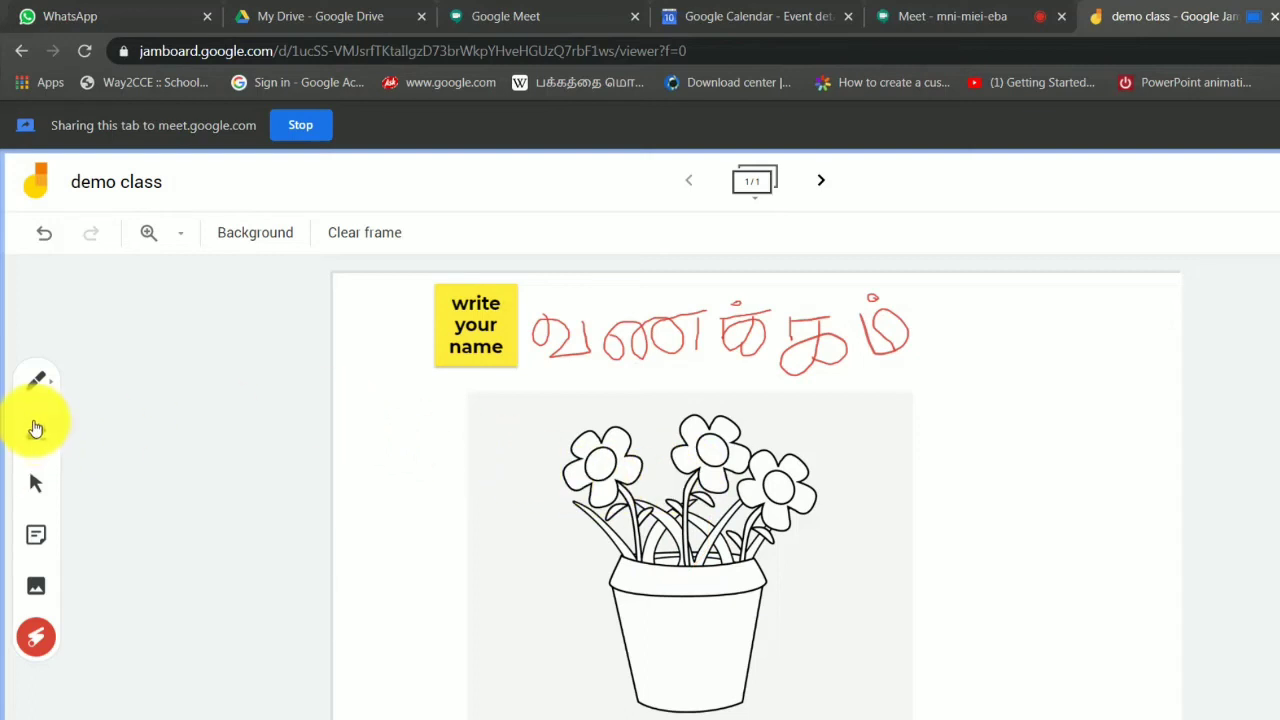
left_click(36, 484)
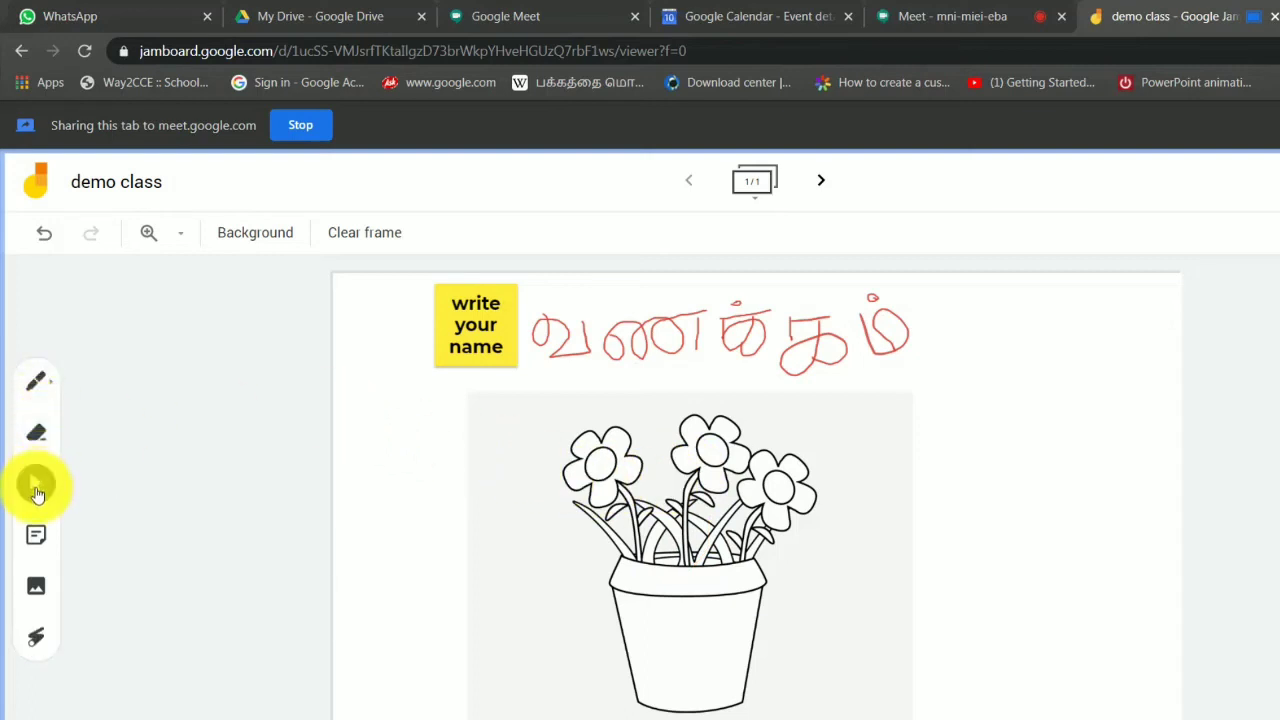
mouse_move(645, 500)
left_mouse_down()
mouse_move(649, 443)
mouse_move(658, 500)
left_mouse_up()
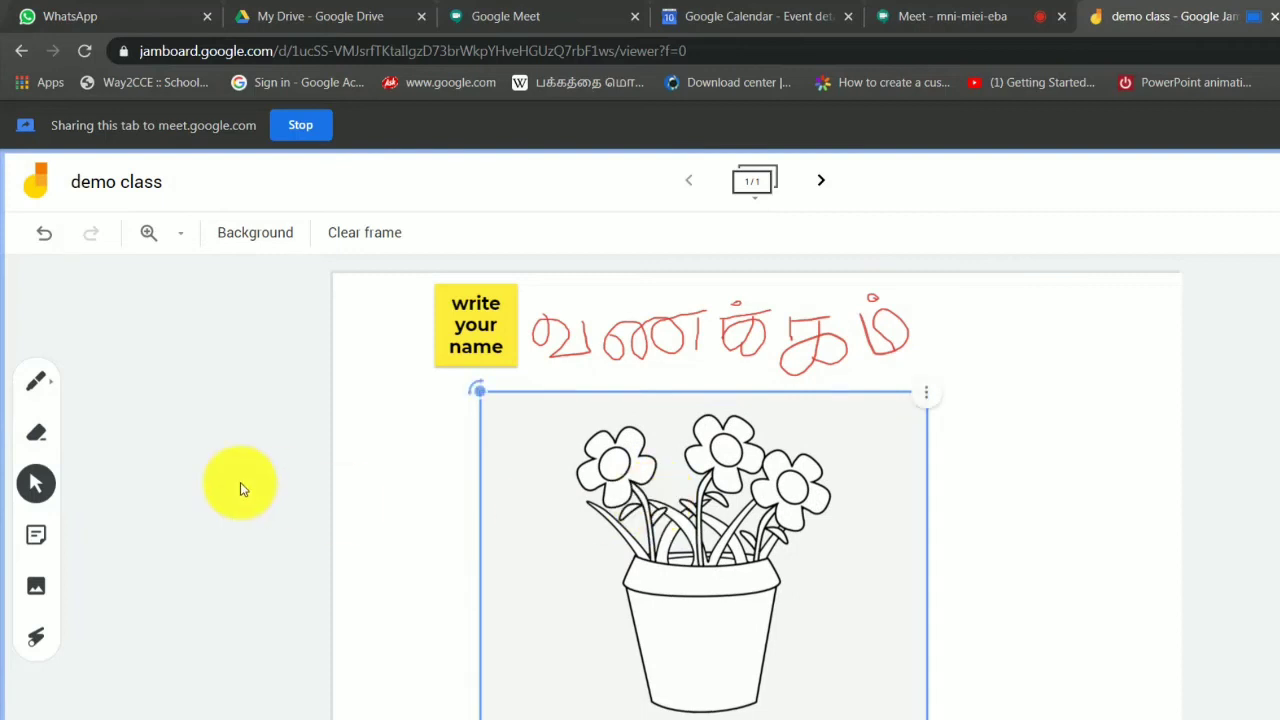
Step: Circle the leftmost flower with the red highlighter and draw a tick mark across the stems
left_click(36, 383)
left_click(53, 389)
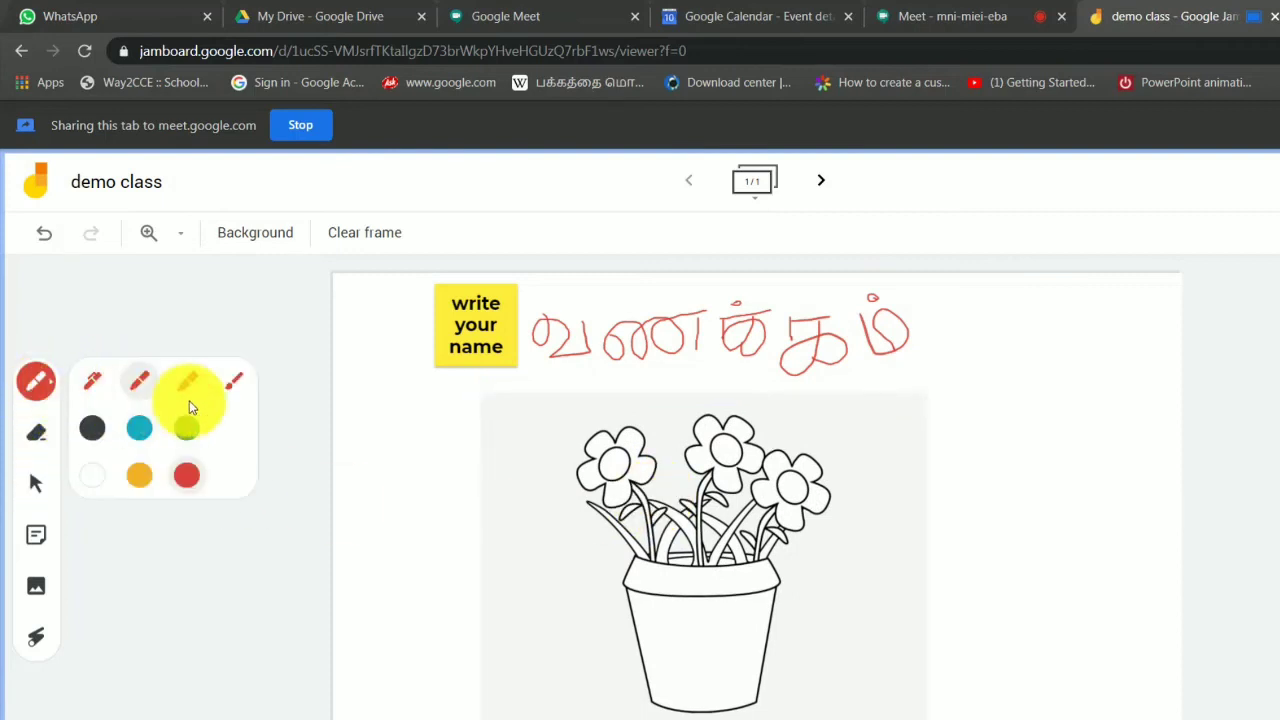
left_click(201, 385)
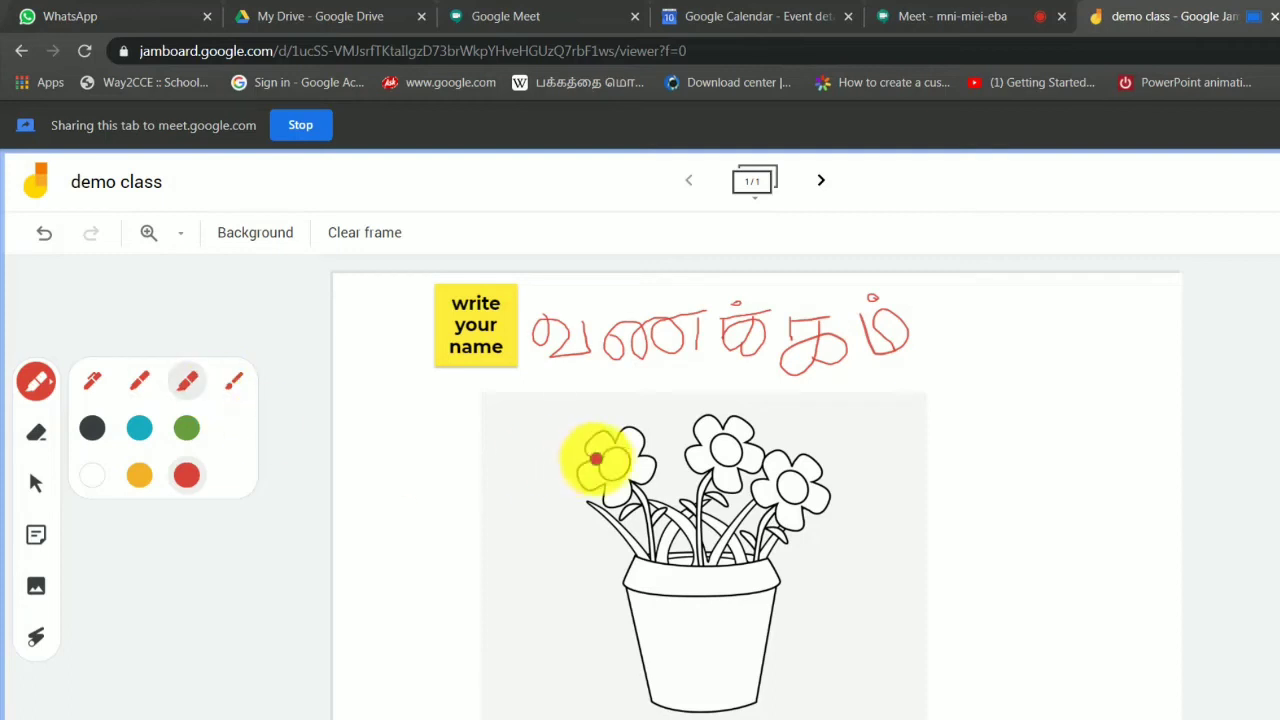
mouse_move(586, 428)
left_mouse_down()
mouse_move(650, 420)
mouse_move(686, 466)
mouse_move(609, 526)
mouse_move(560, 469)
mouse_move(567, 428)
left_mouse_up()
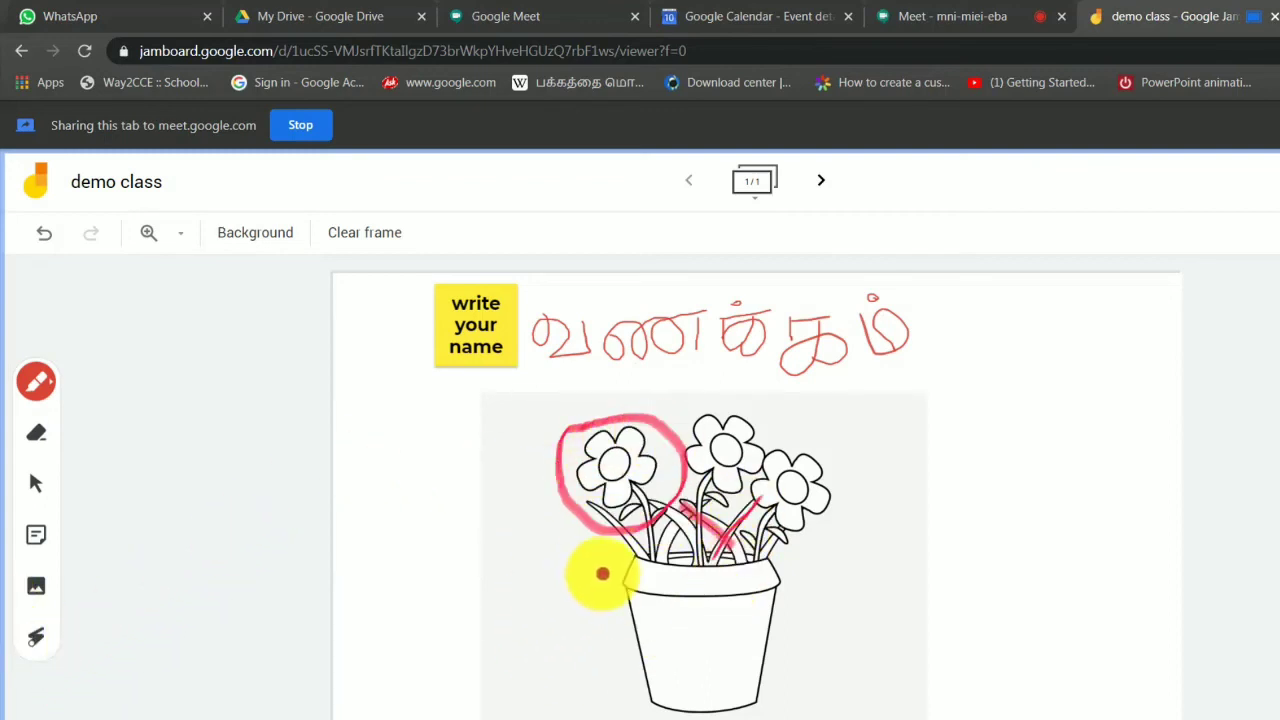
Step: Try the dotted, blue graph and grey graph backgrounds on the frame
left_click(257, 228)
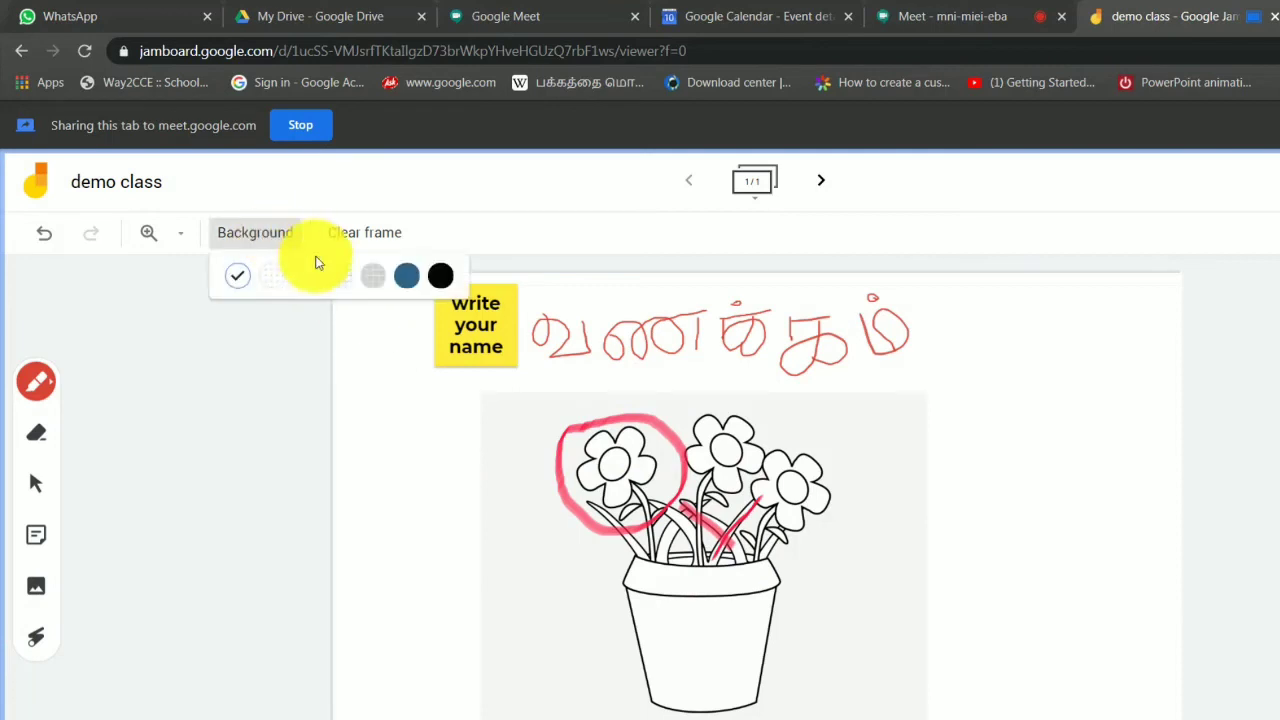
left_click(269, 284)
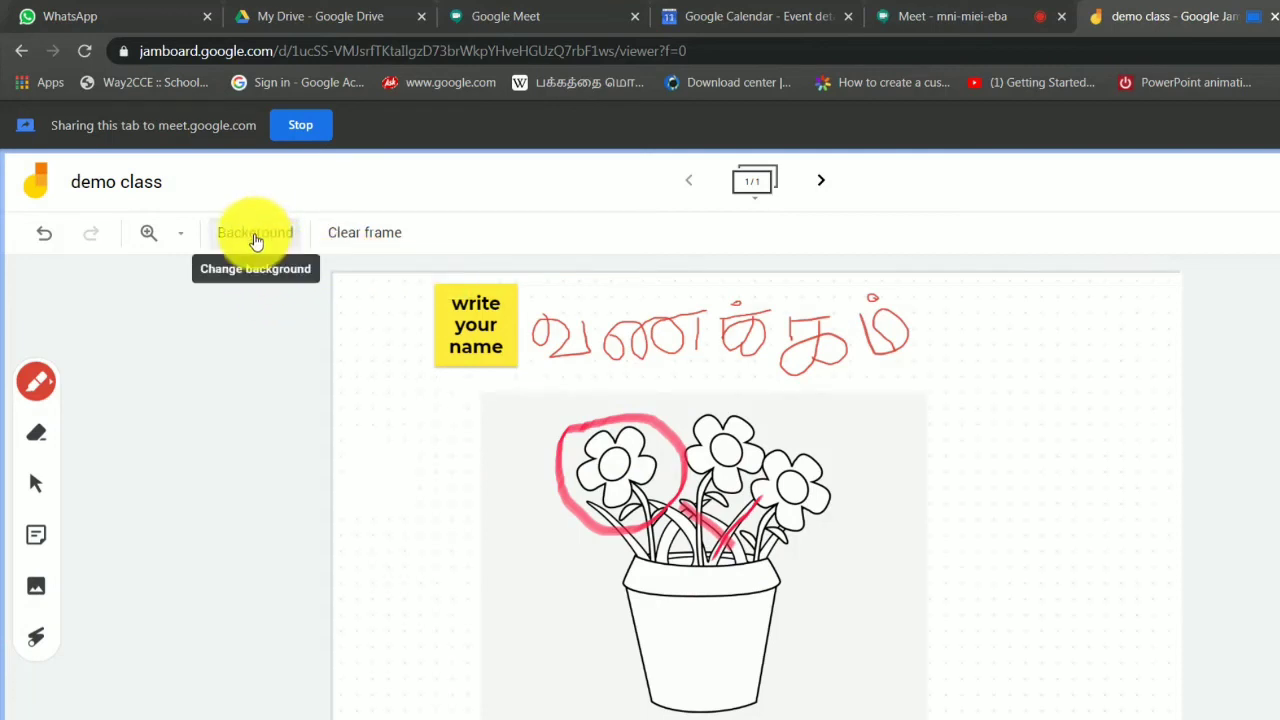
left_click(252, 236)
left_click(333, 284)
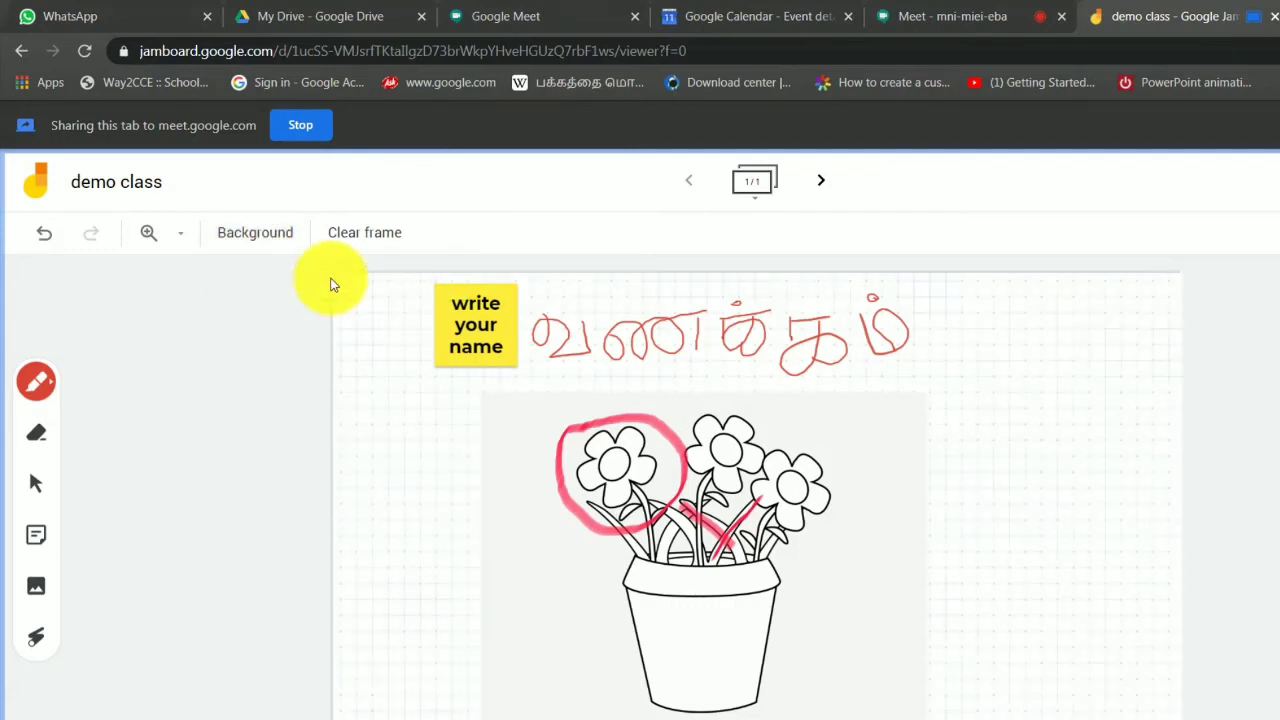
left_click(276, 236)
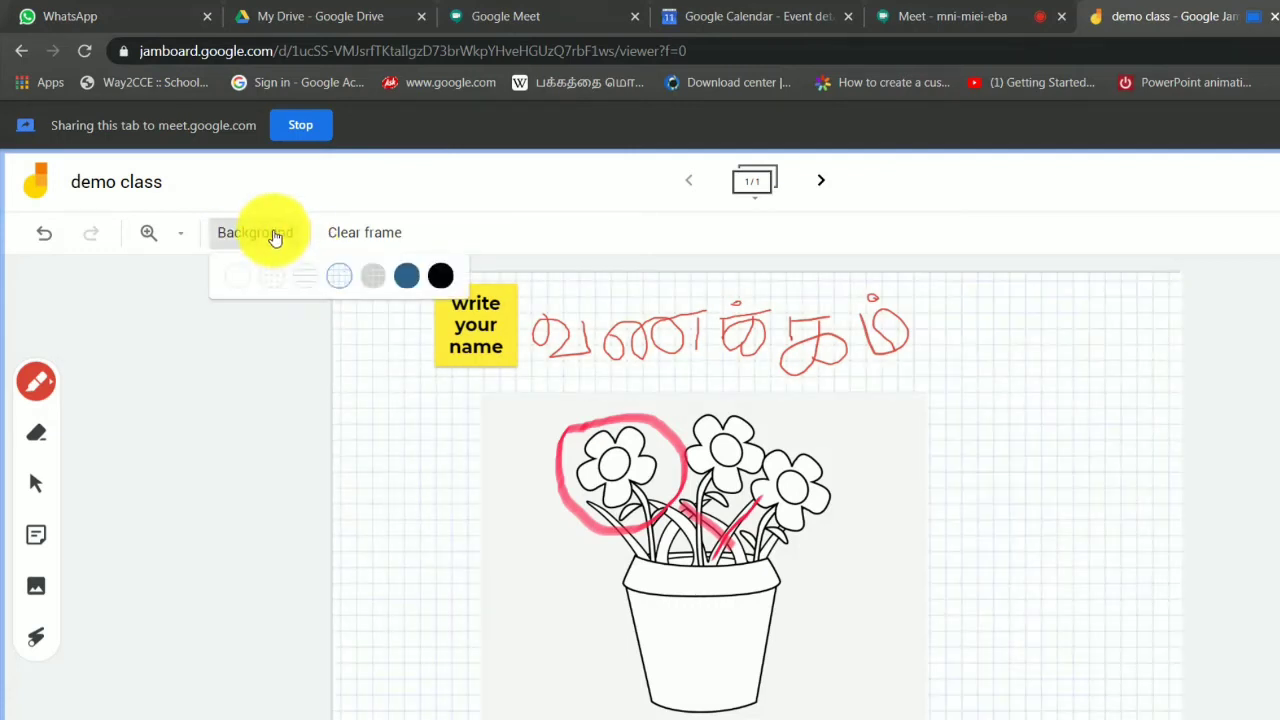
left_click(368, 278)
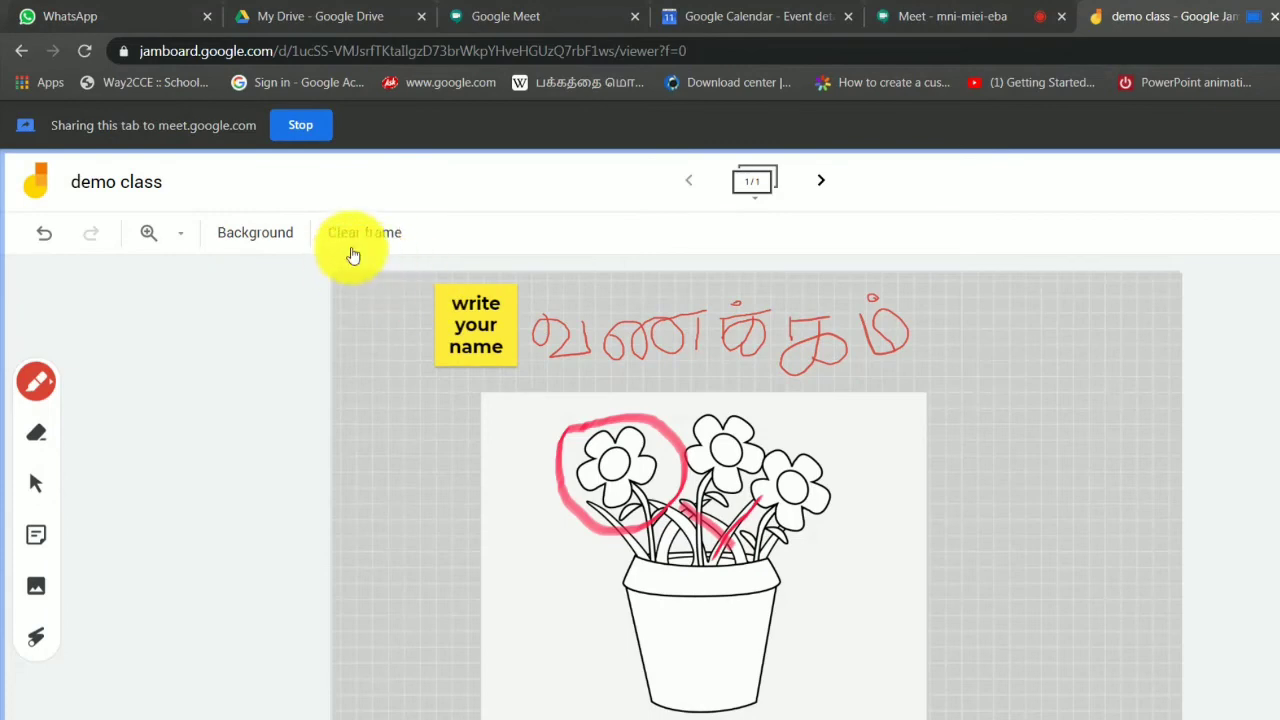
Step: Set the first frame's background to solid blue and add a second blank frame to the board
left_click(271, 238)
left_click(398, 276)
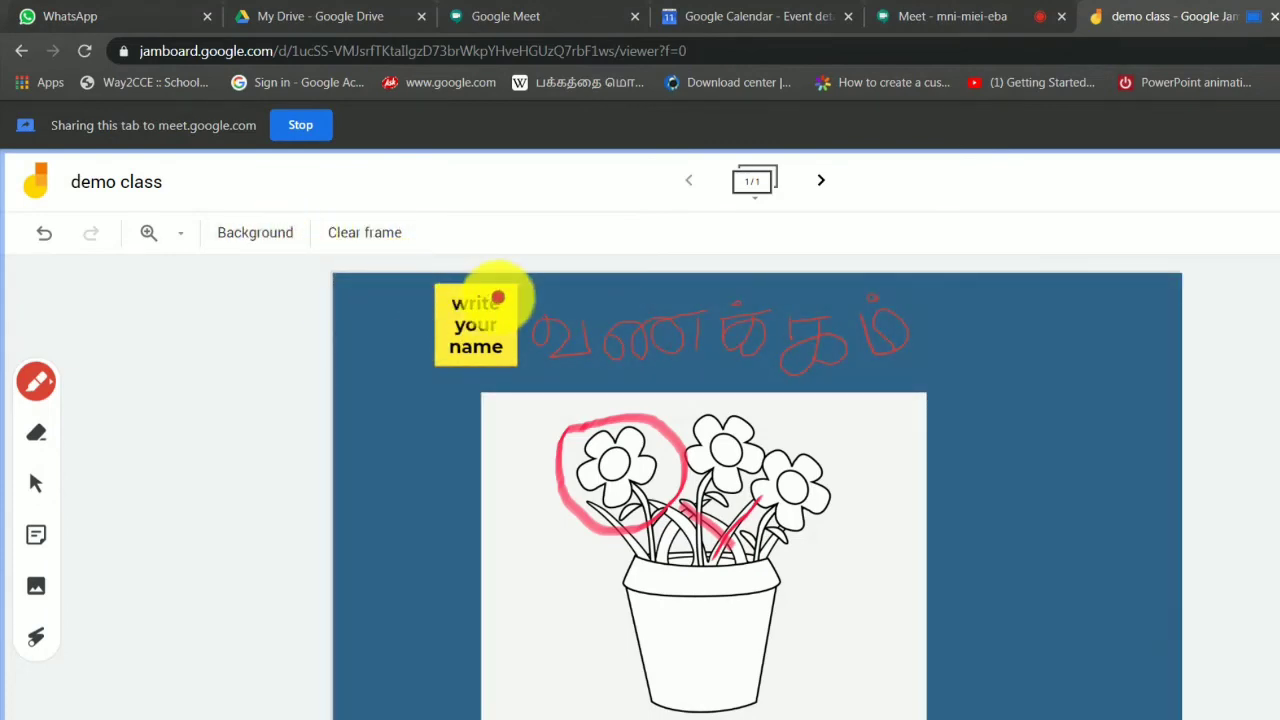
left_click(288, 242)
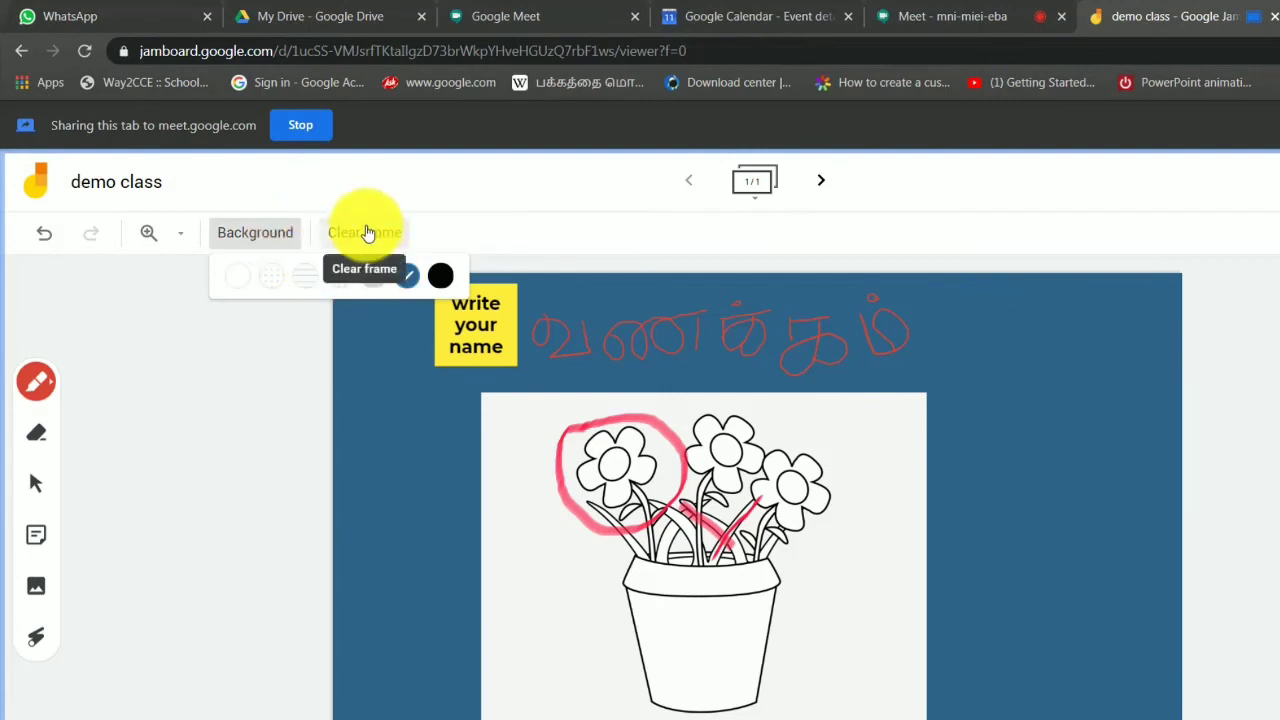
left_click(251, 404)
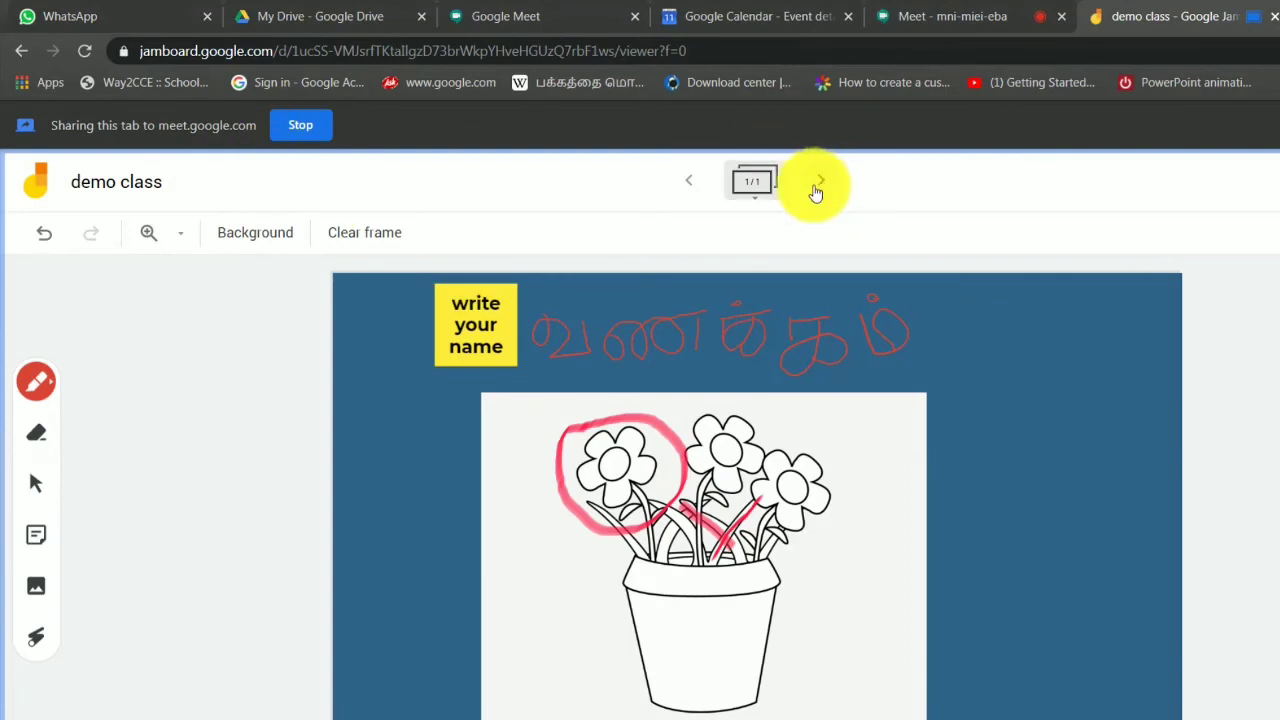
left_click(818, 186)
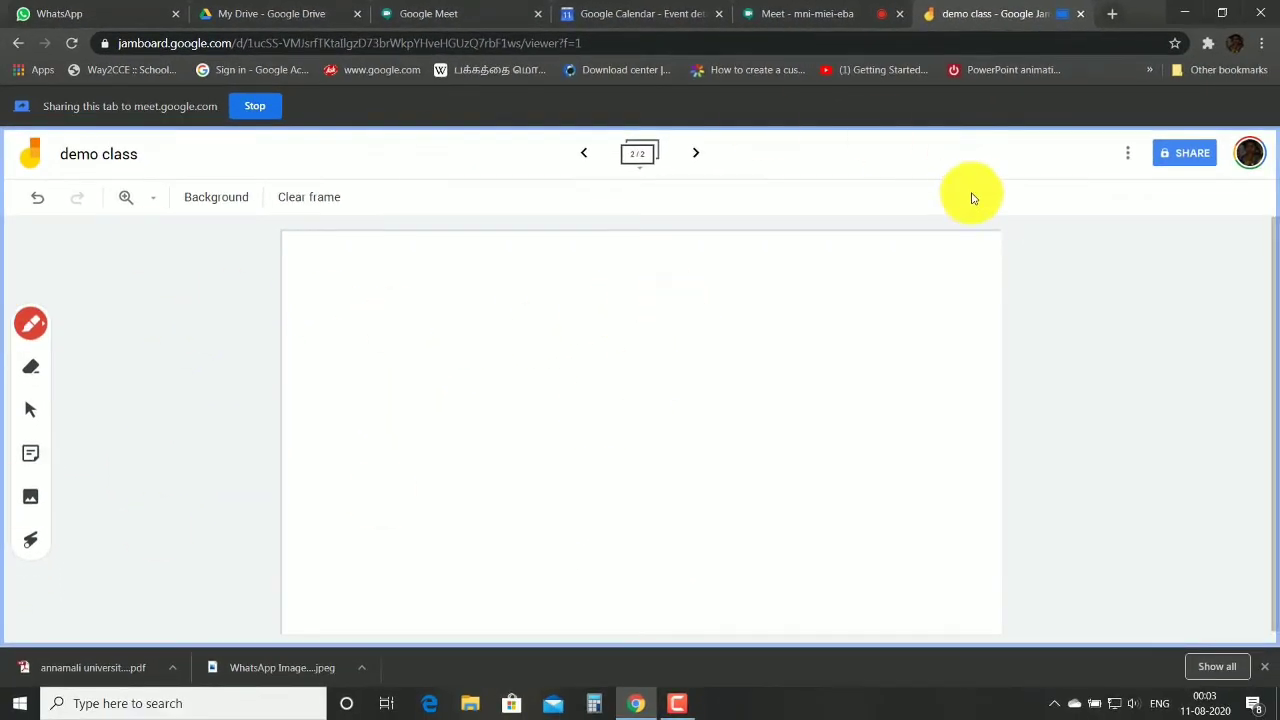
Step: Share the board with anyone who has the link as Viewer and copy the link
left_click(1176, 153)
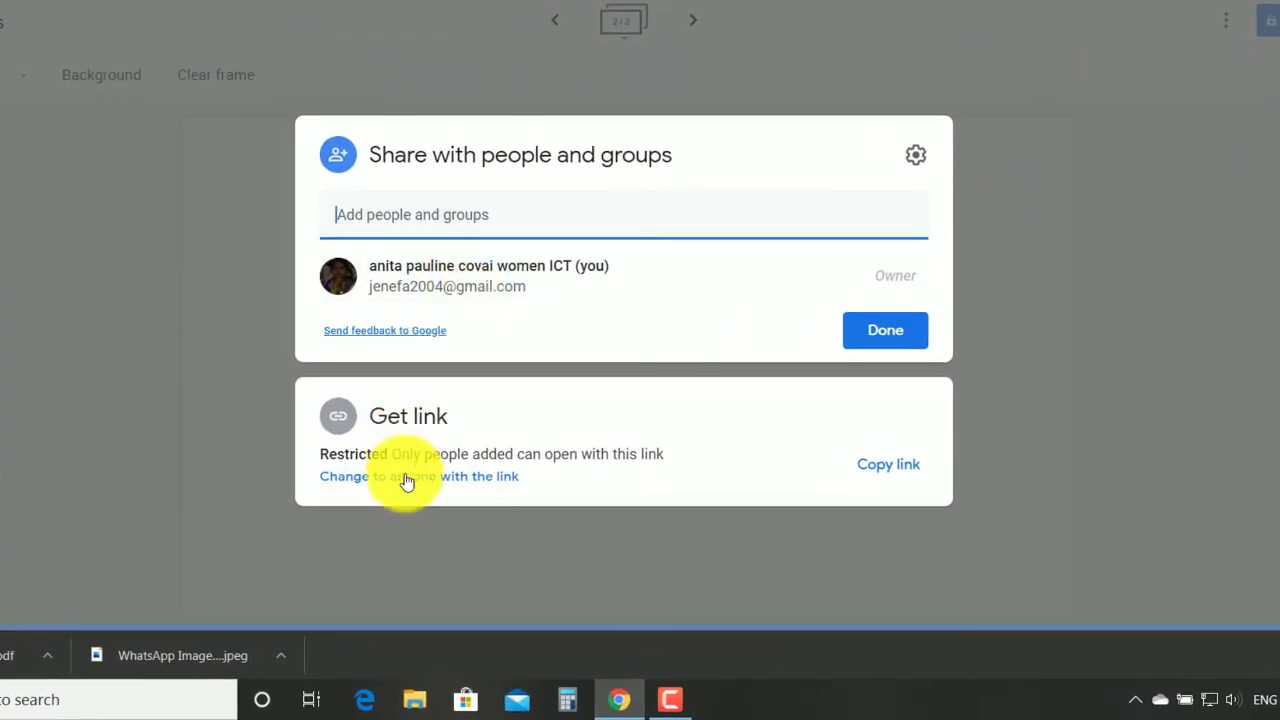
left_click(404, 478)
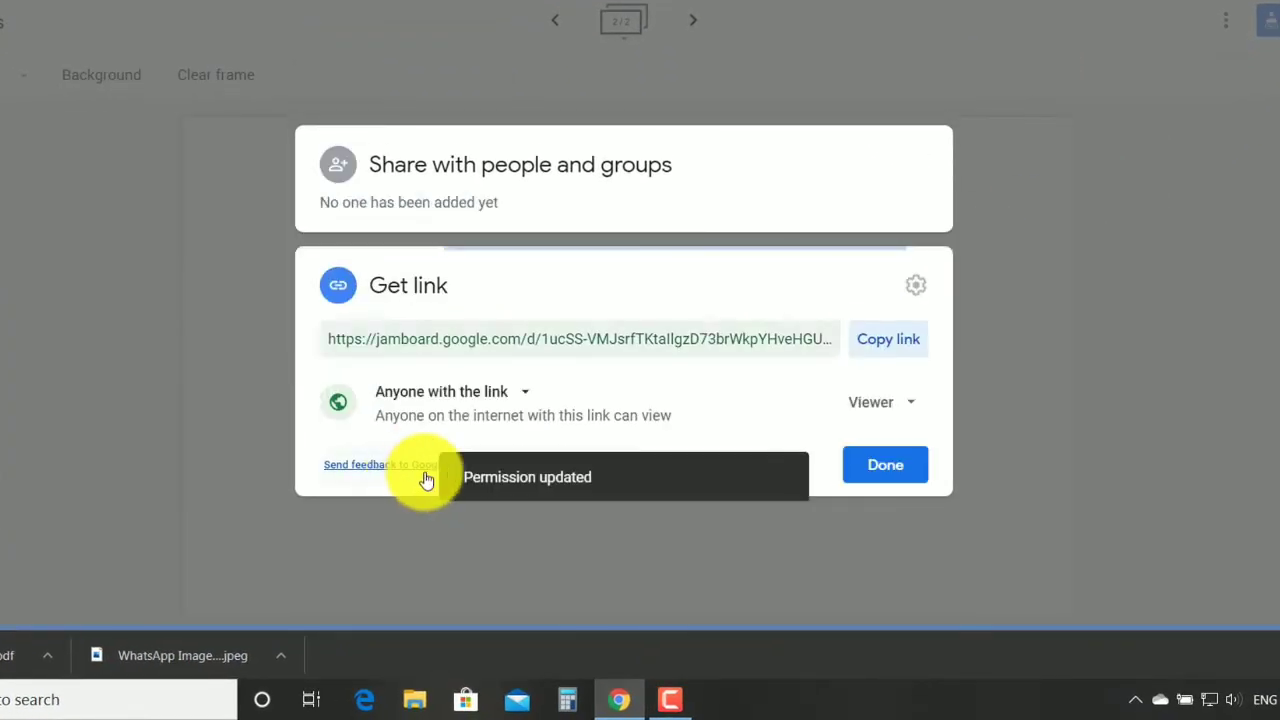
left_click(903, 345)
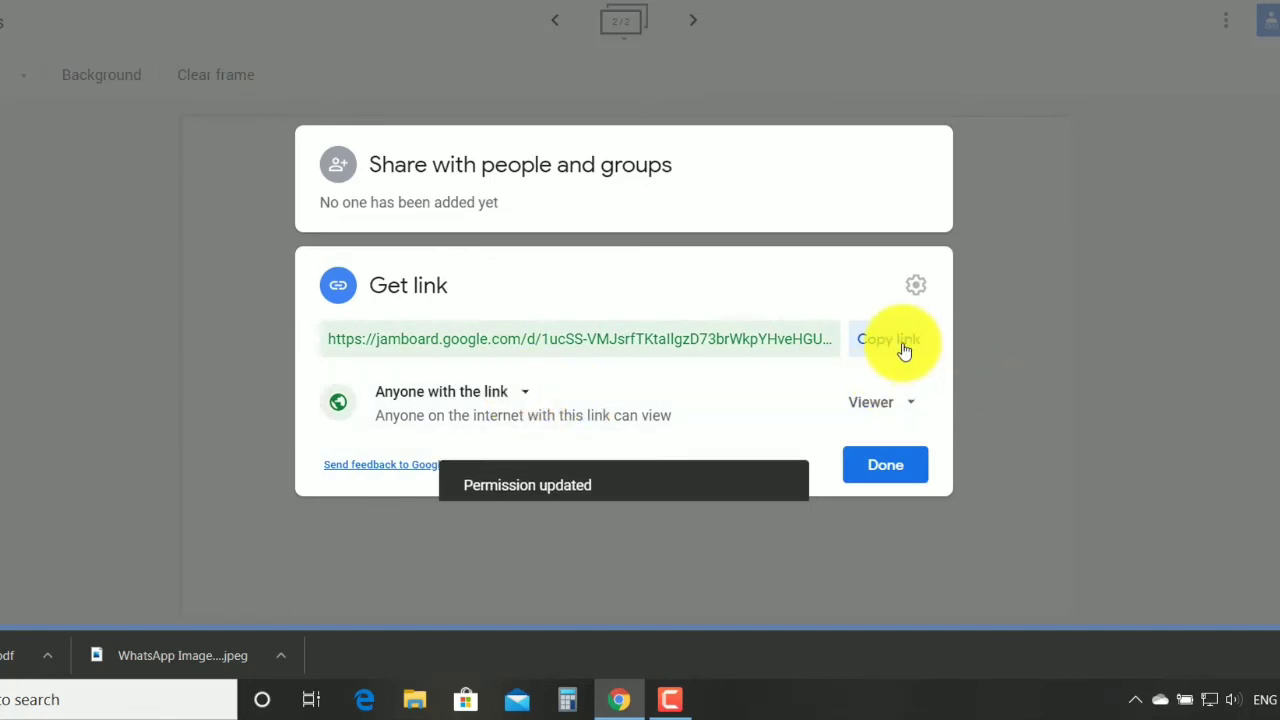
left_click(897, 467)
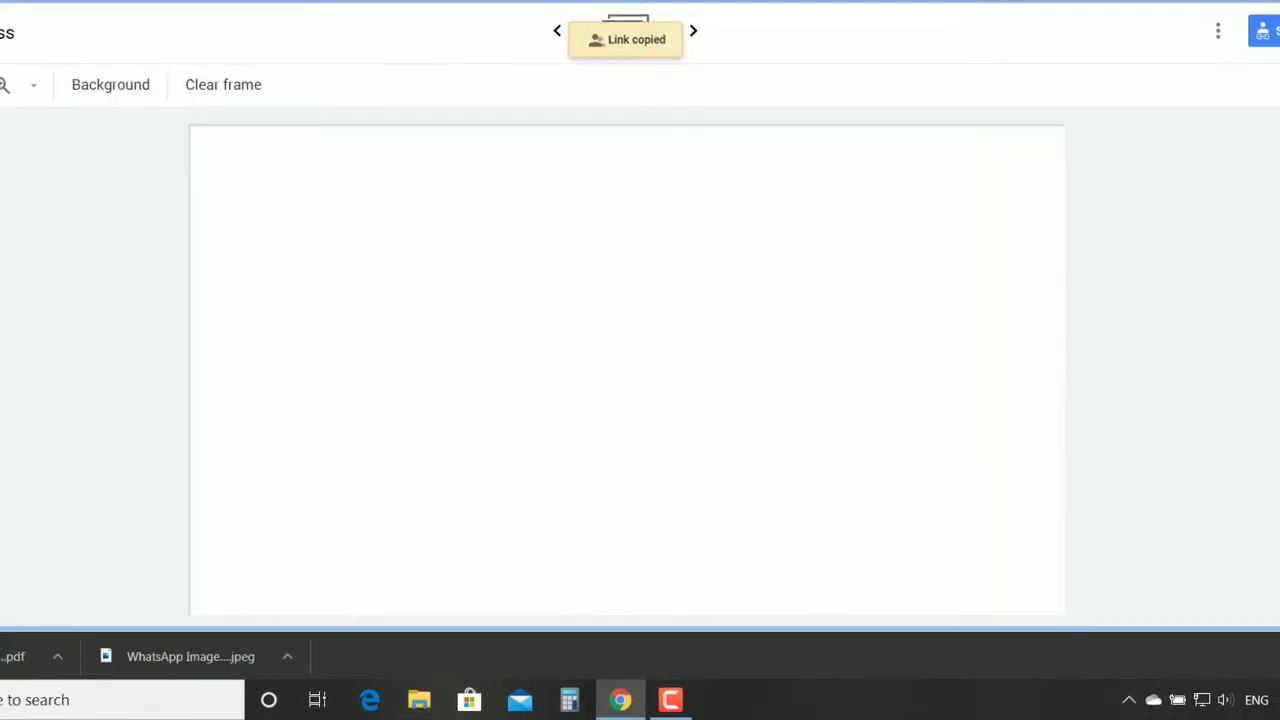
Step: Switch to the Google Meet call and send the copied board link to everyone in the chat
left_click(820, 13)
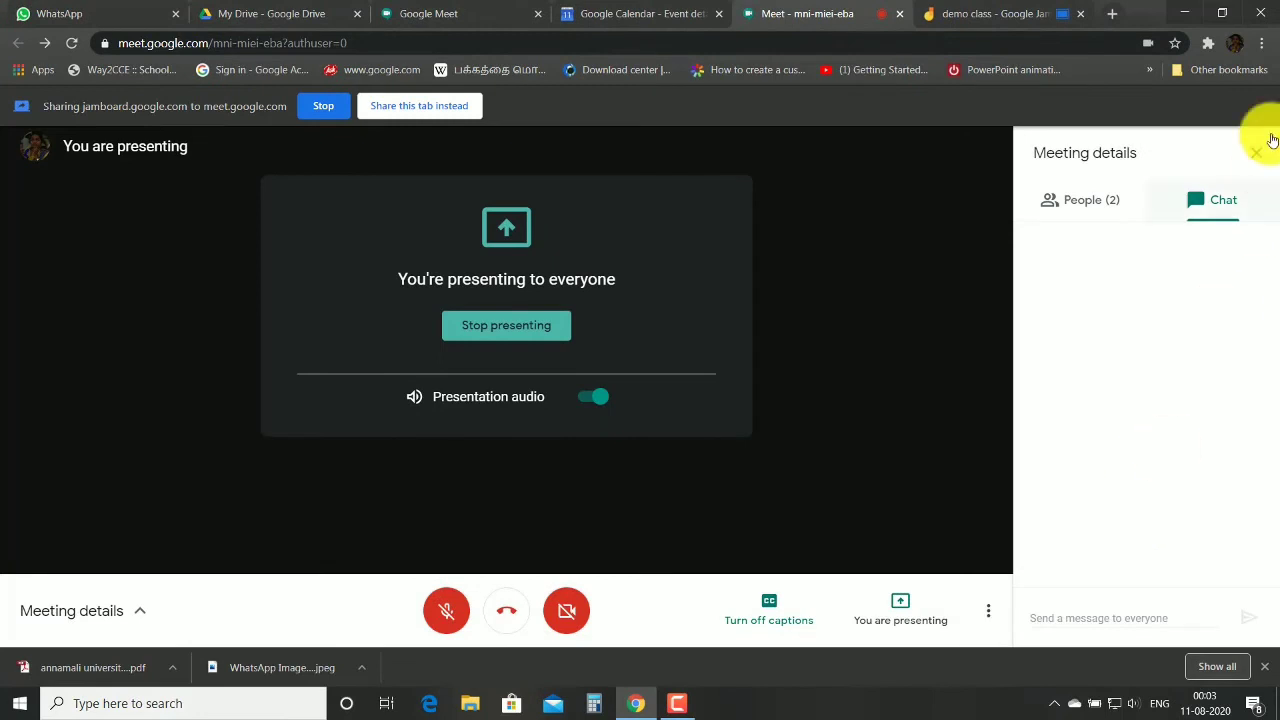
left_click(1204, 217)
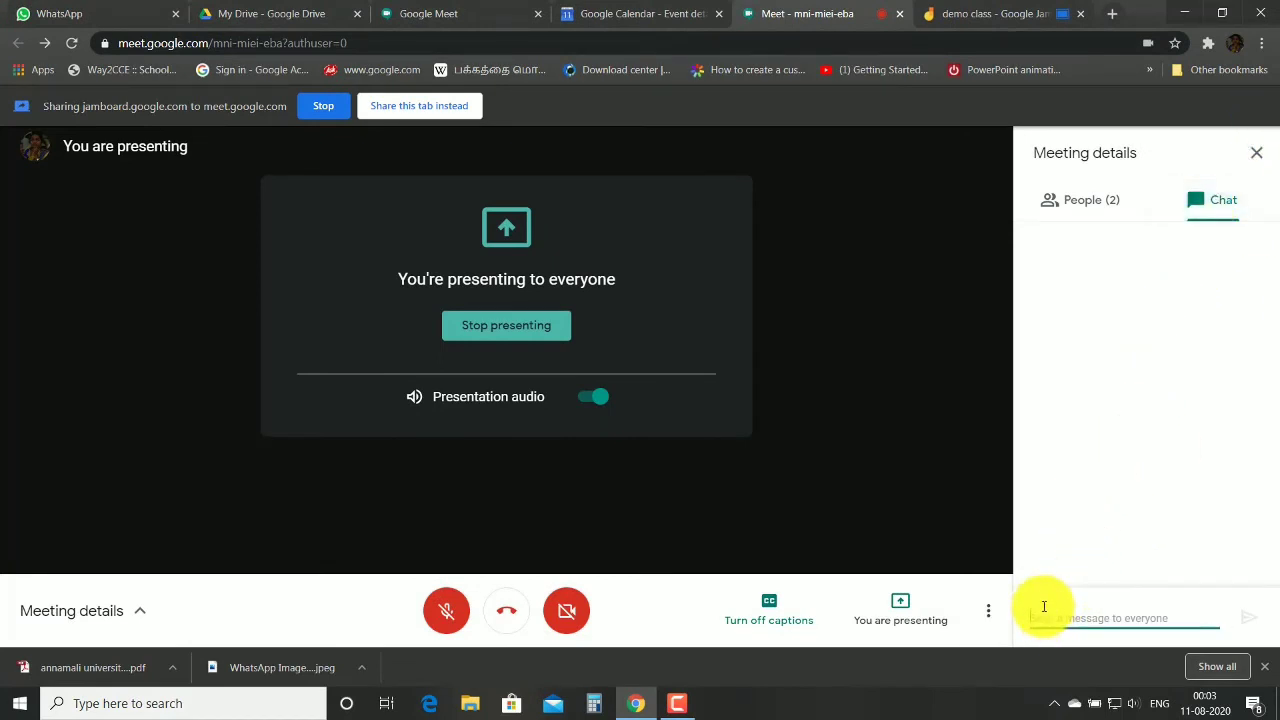
key("ctrl+v")
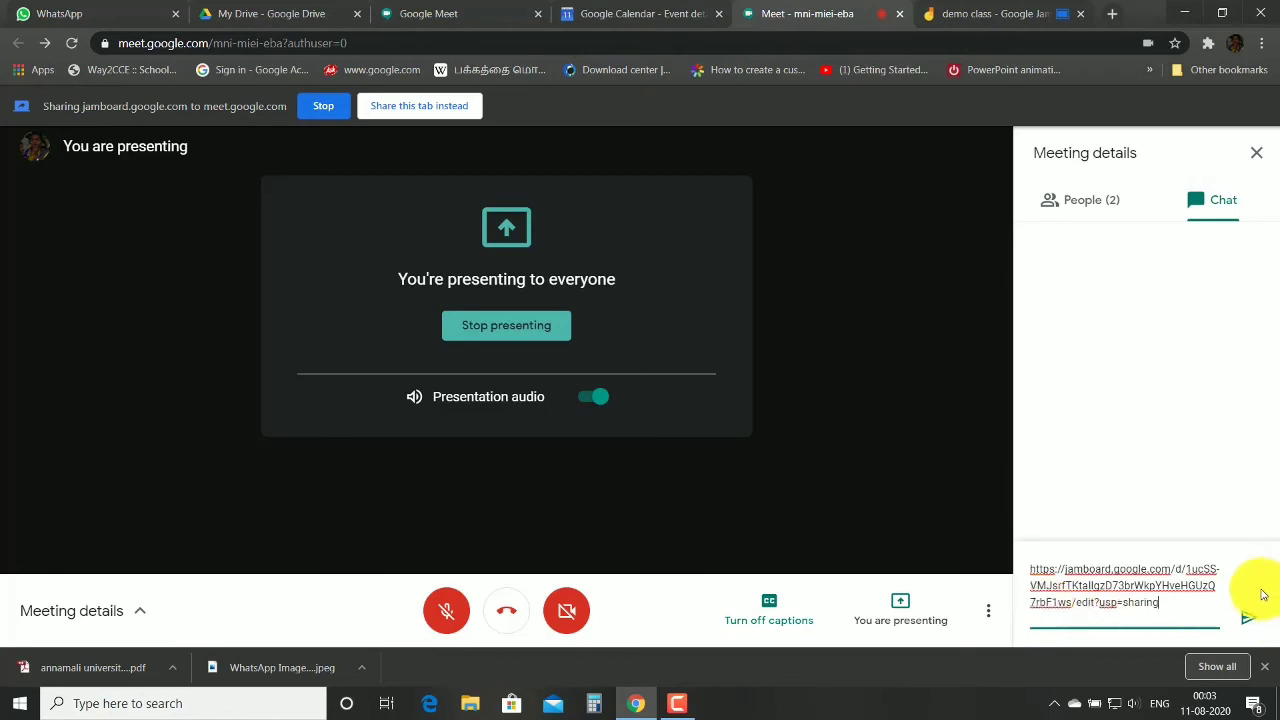
left_click(1248, 618)
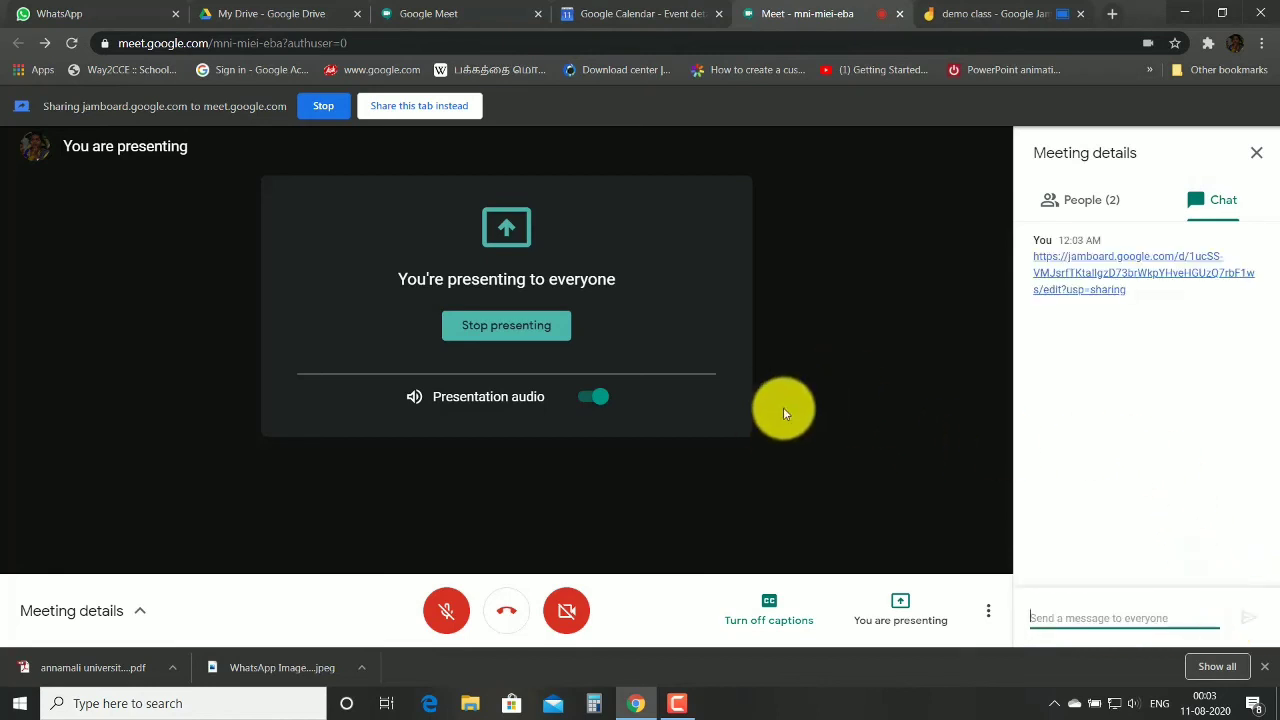
Step: Open the shared board from the link in the meeting chat
left_click(1064, 284)
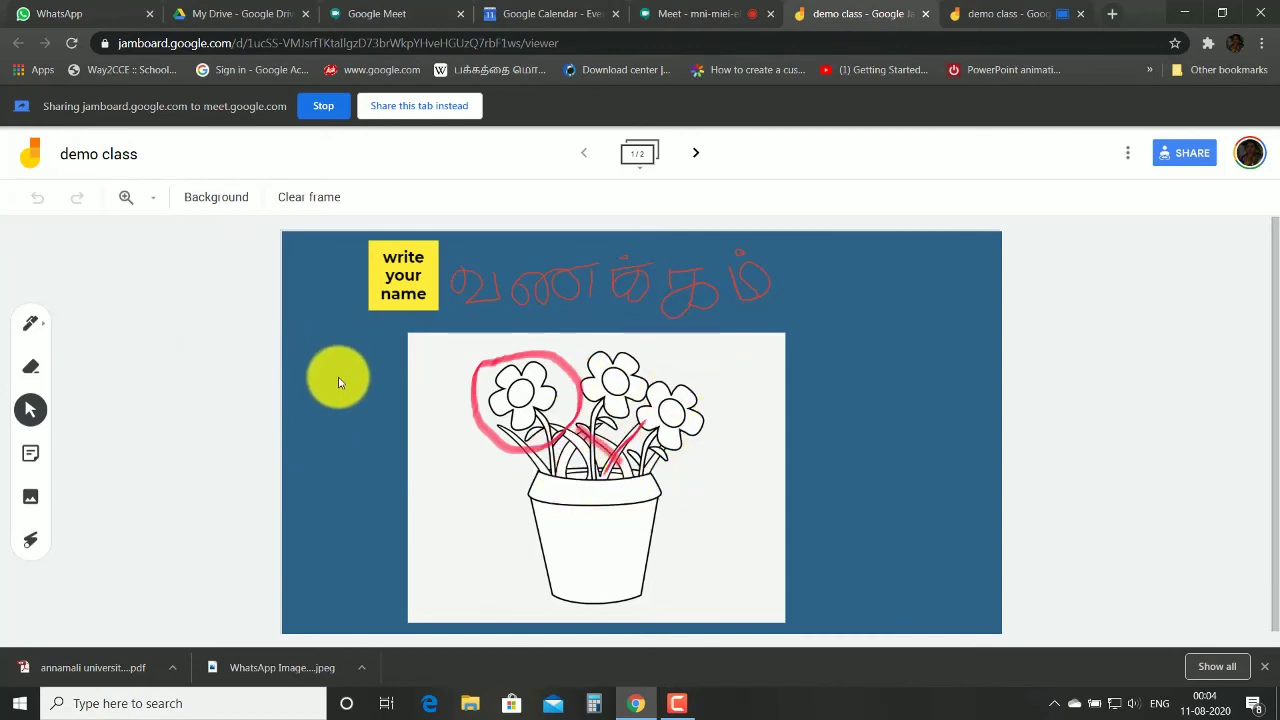
Step: Try drawing a circle and a triangle with the black pen on the blue frame beside the flowerpot picture
left_click(48, 326)
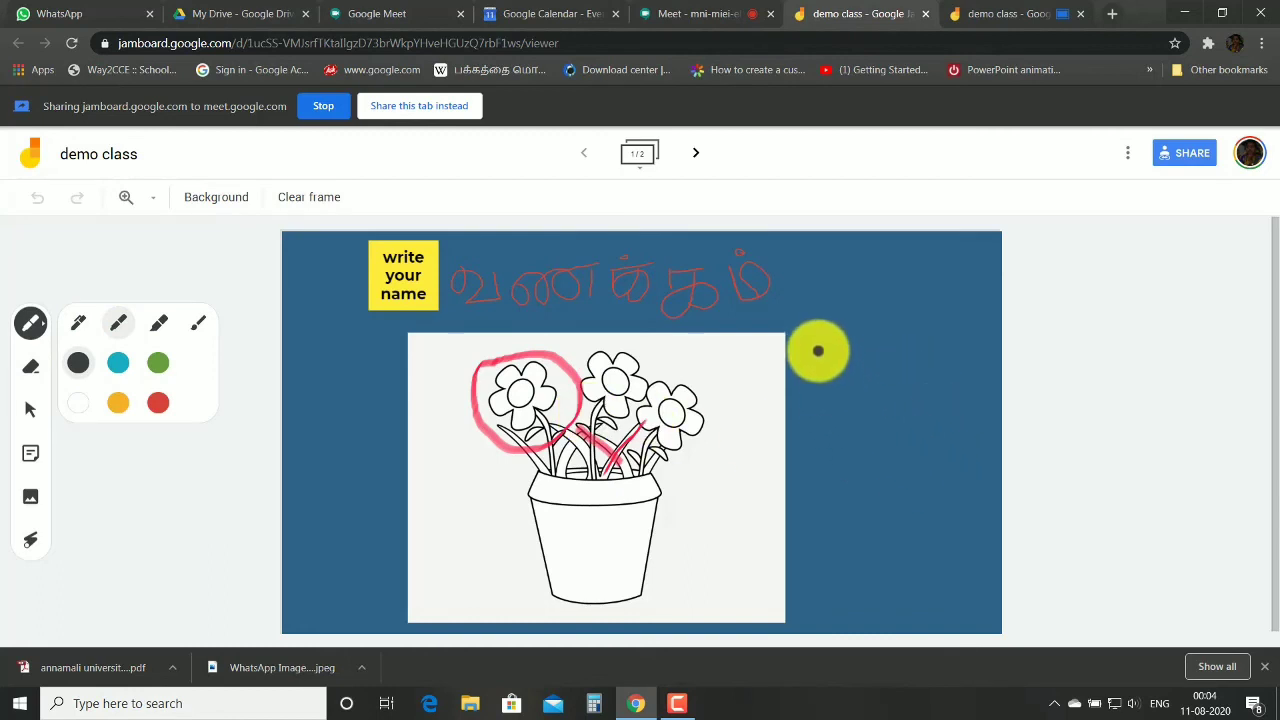
mouse_move(900, 343)
left_mouse_down()
mouse_move(831, 354)
mouse_move(856, 430)
mouse_move(929, 411)
mouse_move(920, 346)
mouse_move(866, 340)
left_mouse_up()
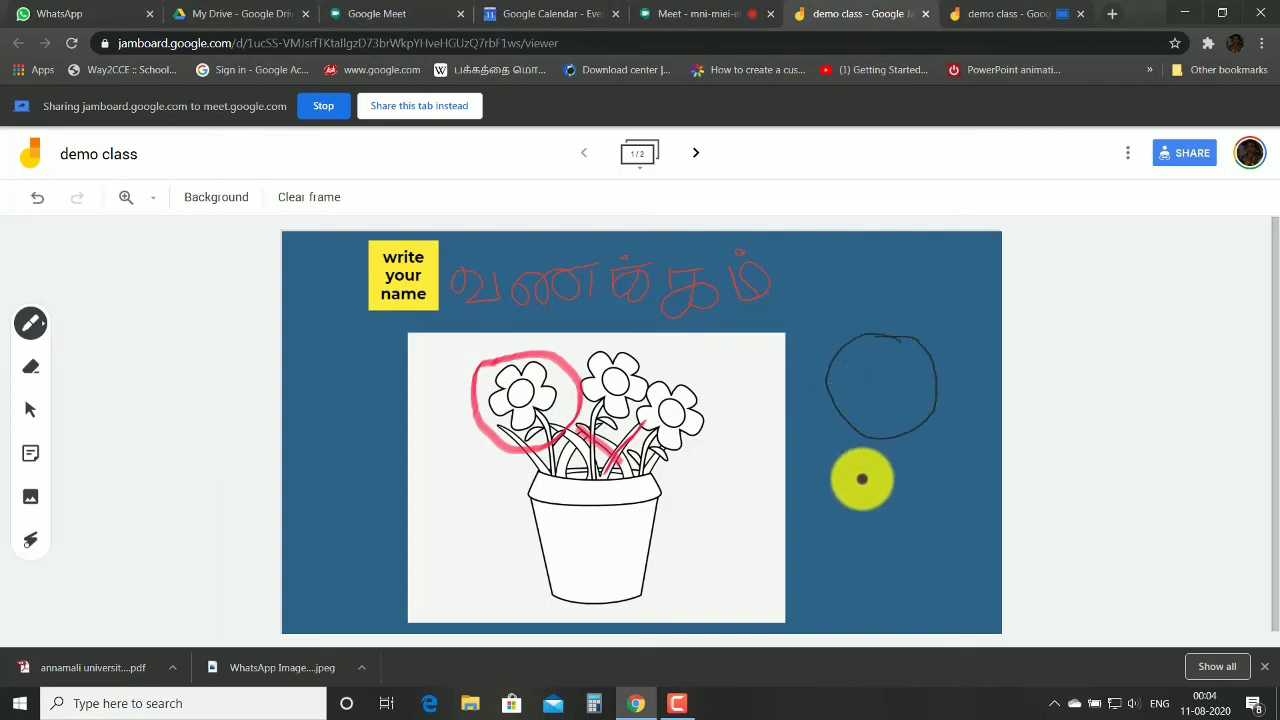
left_click_drag(834, 483, 840, 562)
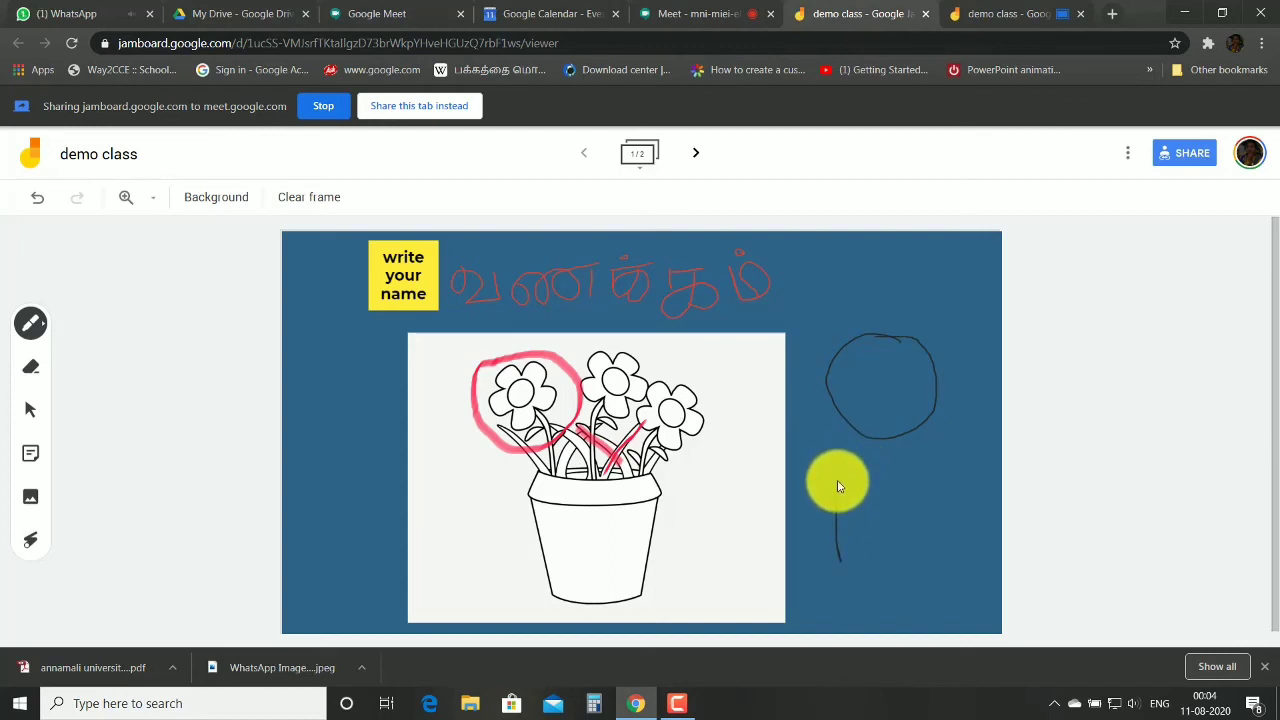
left_click(31, 323)
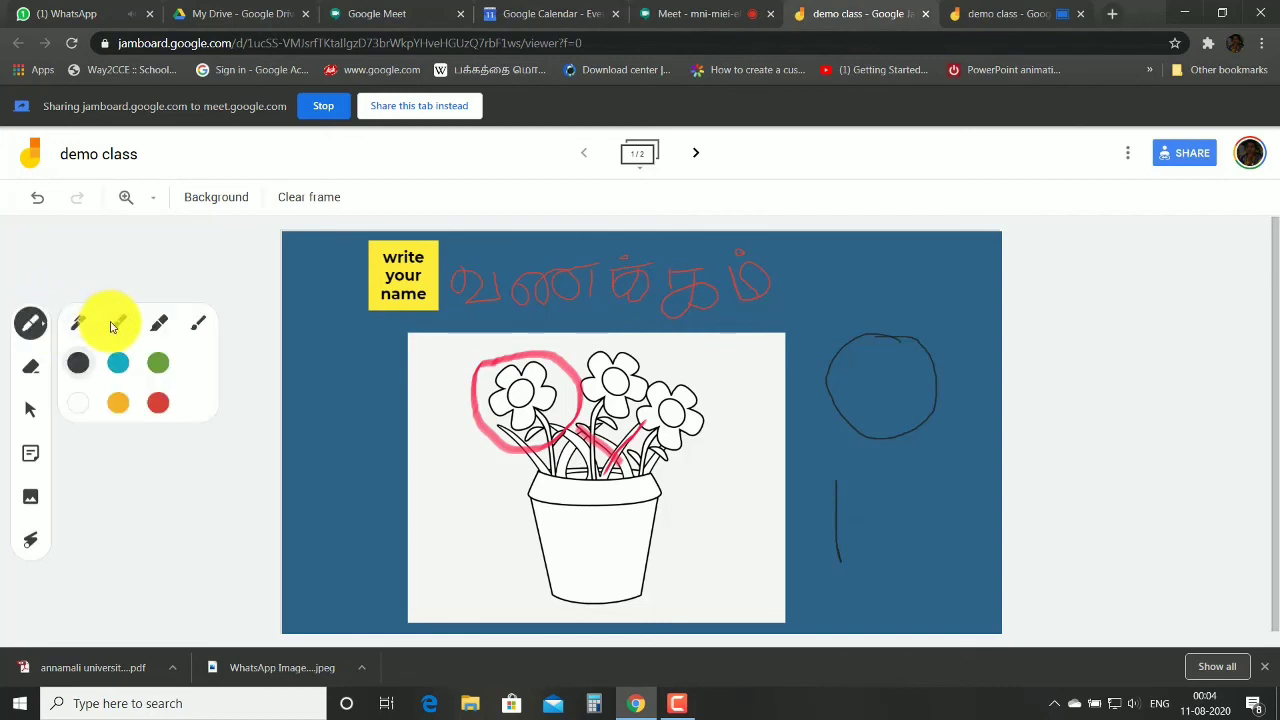
left_click(79, 363)
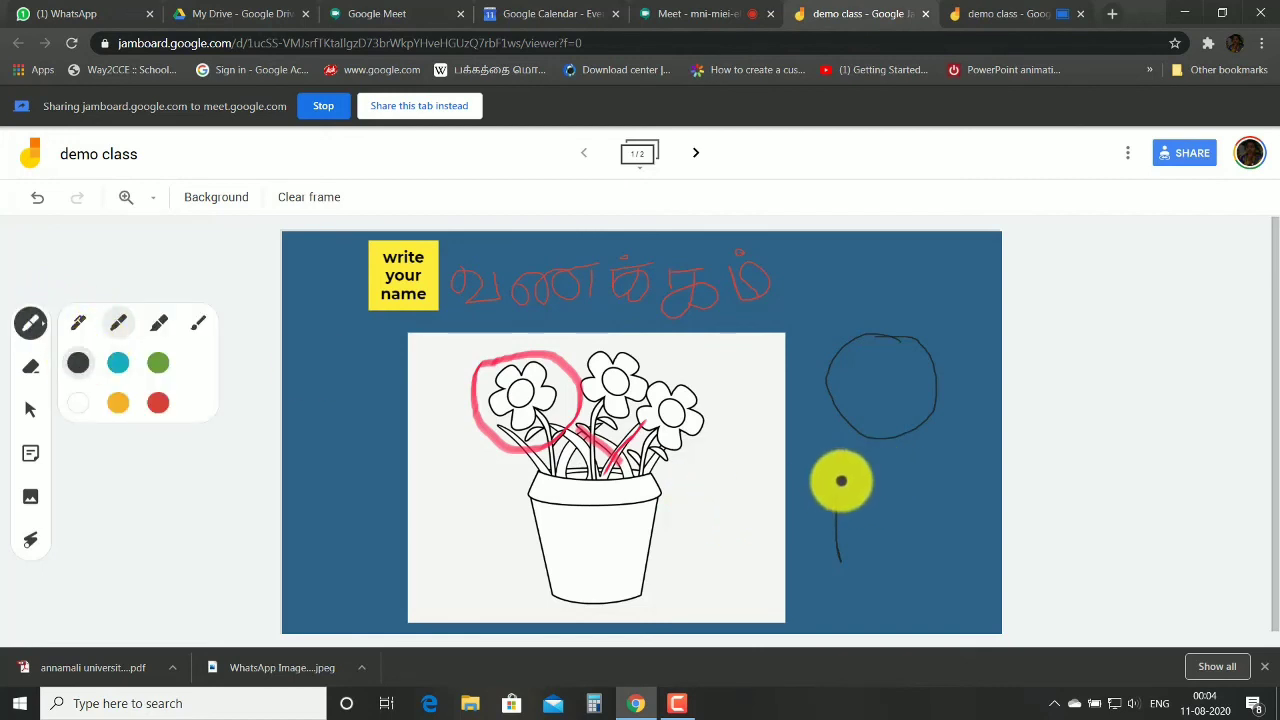
mouse_move(838, 479)
left_mouse_down()
mouse_move(948, 480)
mouse_move(970, 562)
left_mouse_up()
left_click_drag(839, 561, 946, 569)
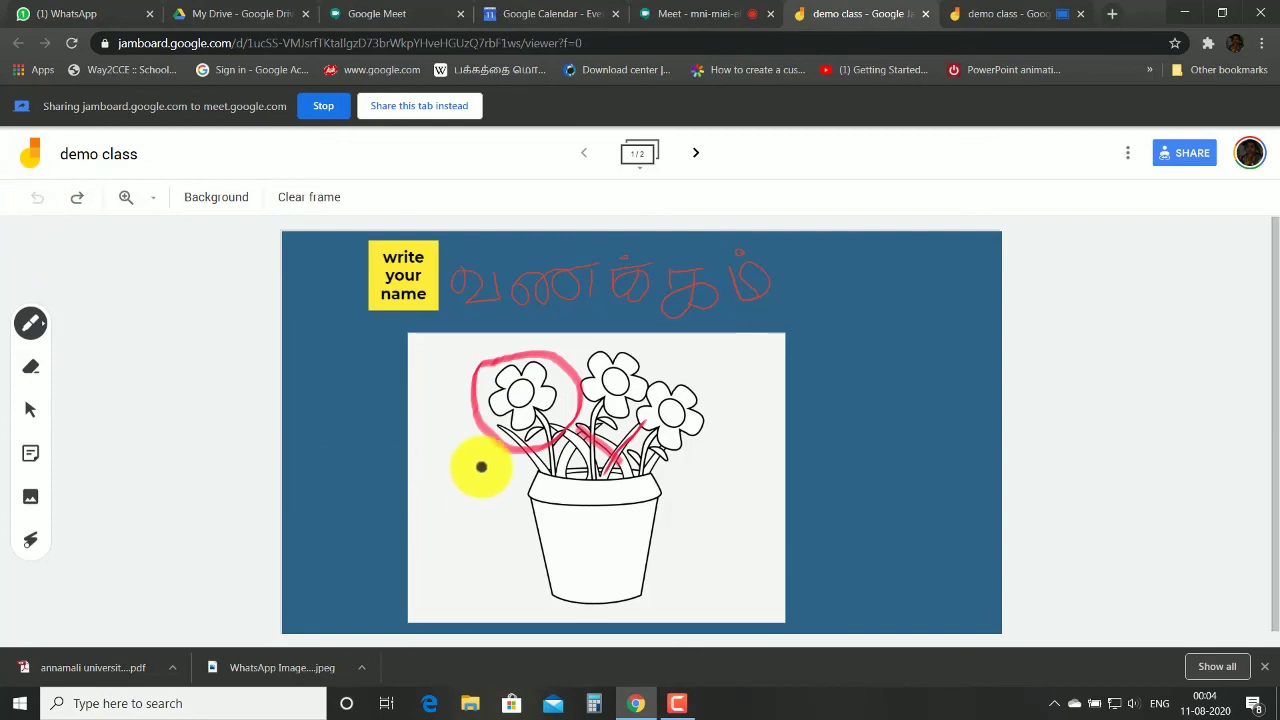
Step: Go to the second frame and handwrite "Hi" with "Welcome" below it using the black pen
left_click(692, 154)
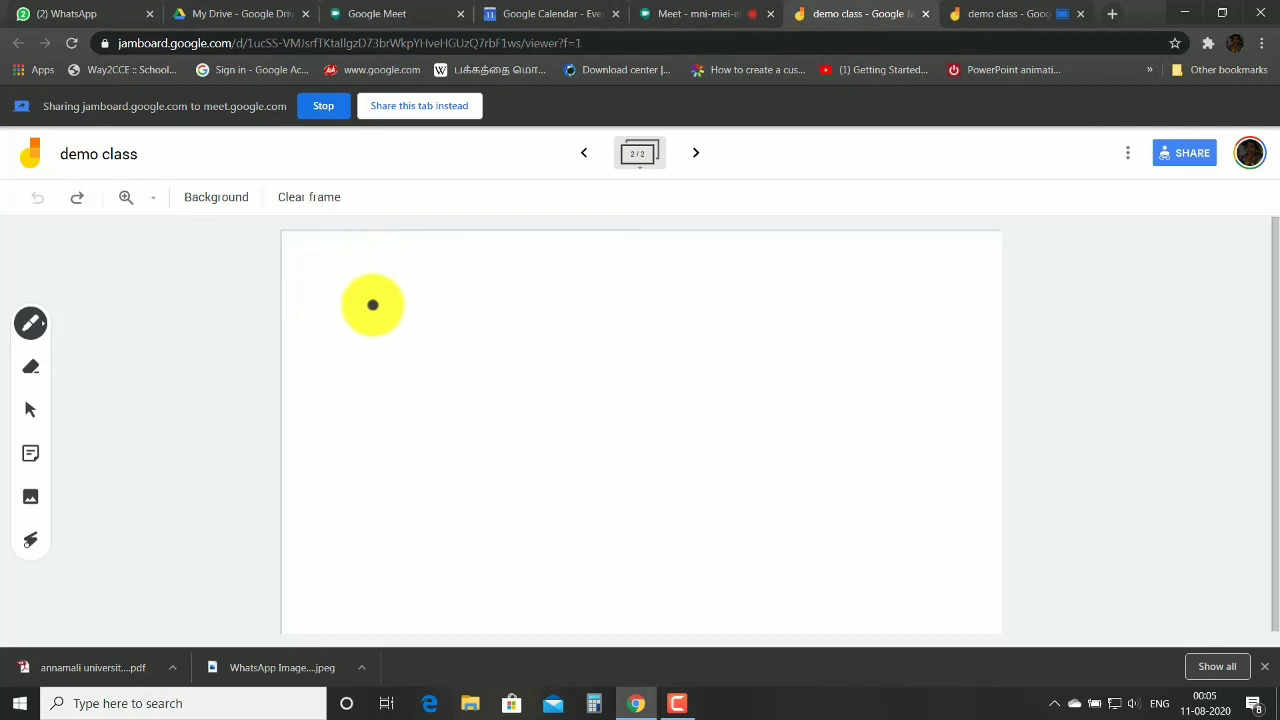
left_click_drag(363, 278, 384, 370)
left_click_drag(372, 326, 443, 327)
left_click_drag(492, 352, 479, 315)
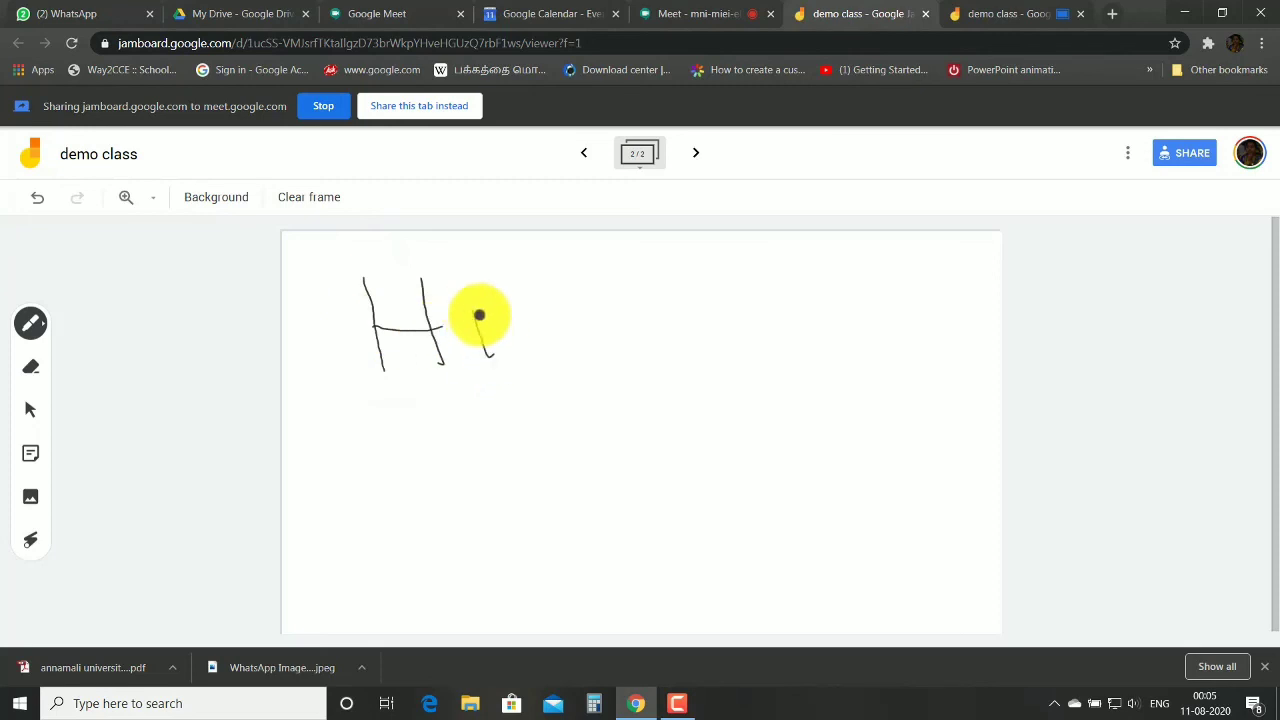
left_click(477, 293)
mouse_move(366, 433)
left_mouse_down()
mouse_move(437, 500)
mouse_move(462, 415)
left_mouse_up()
left_click_drag(468, 466, 514, 497)
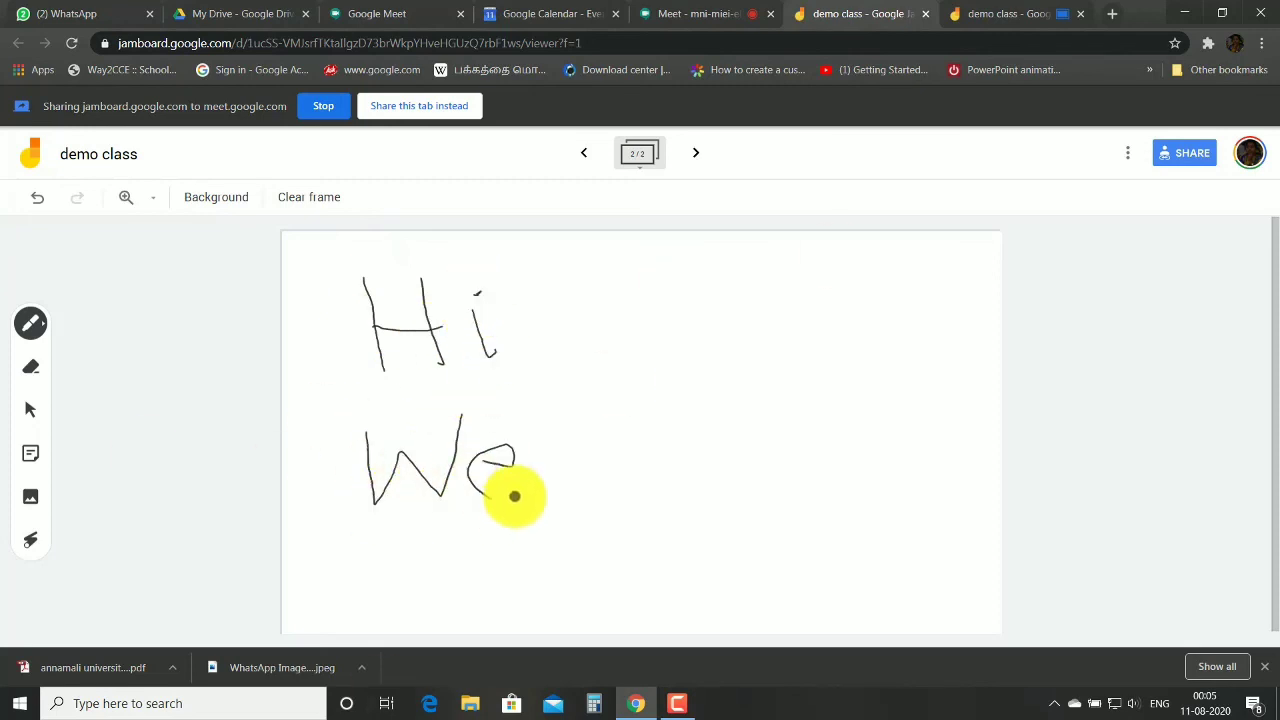
mouse_move(546, 408)
left_mouse_down()
mouse_move(559, 491)
mouse_move(669, 443)
mouse_move(734, 477)
mouse_move(793, 483)
left_mouse_up()
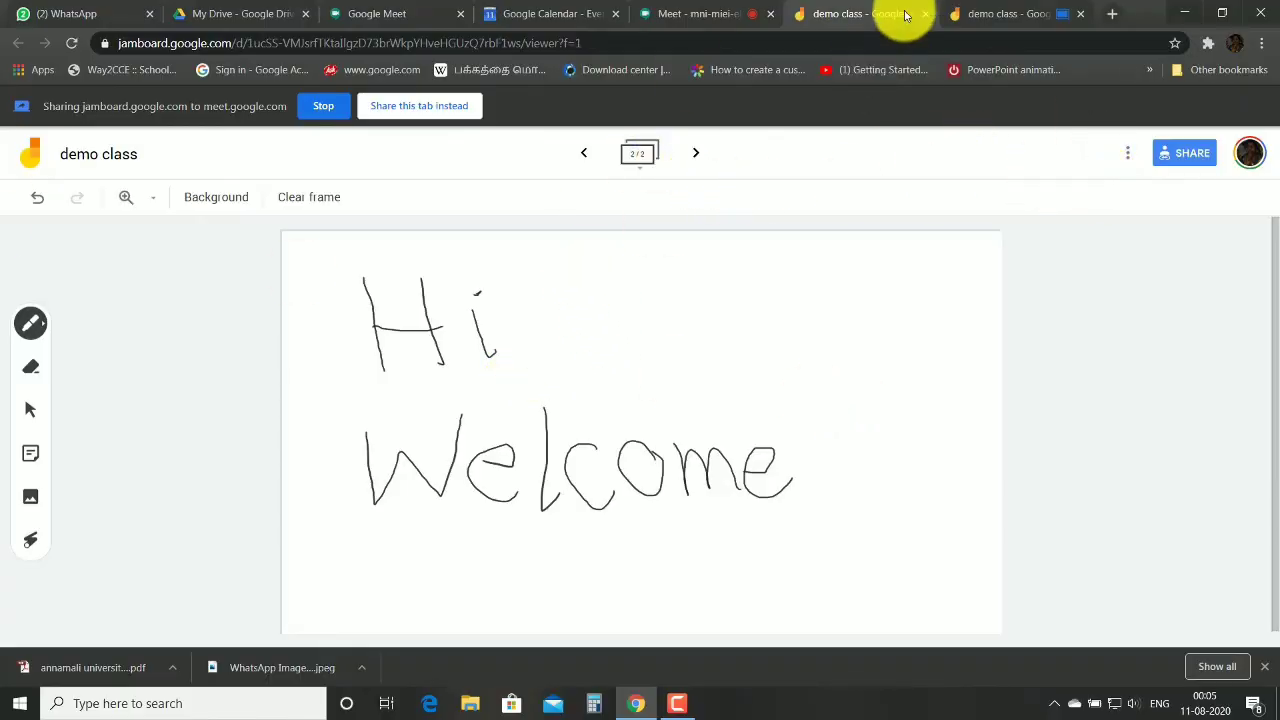
Step: Return to the Google Meet call, stop presenting the board and leave the meeting
left_click(705, 14)
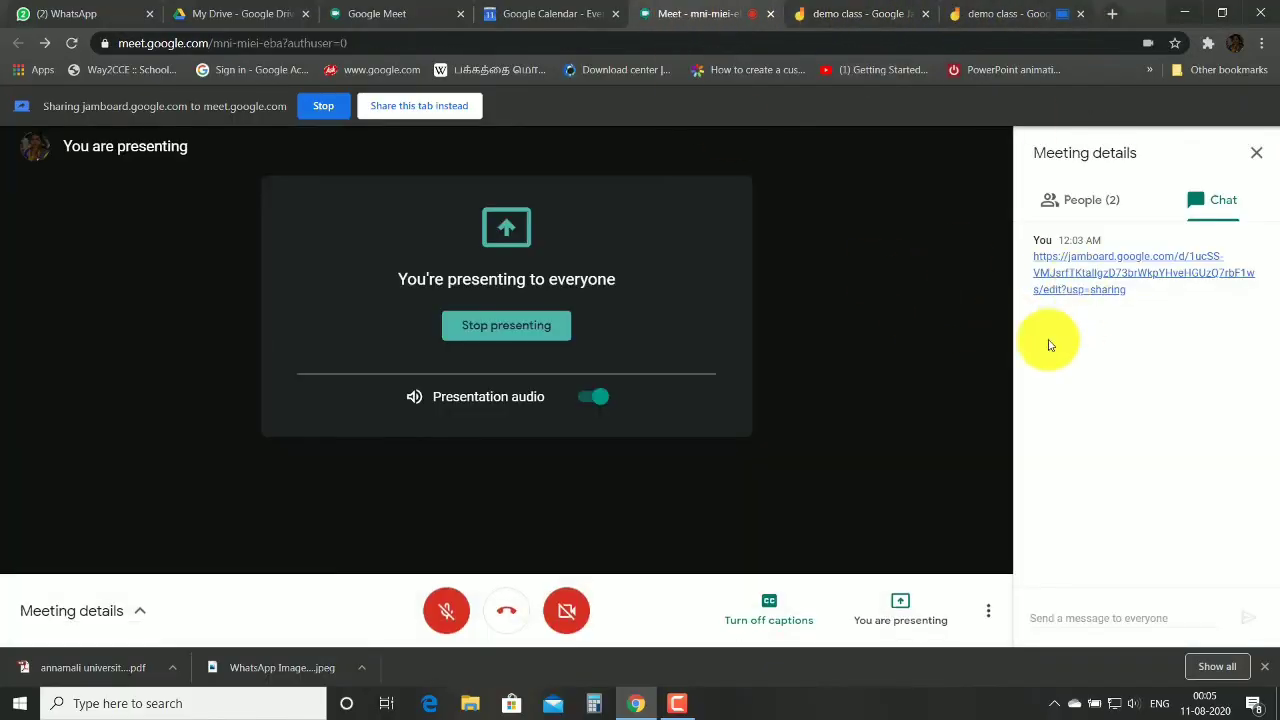
left_click(530, 336)
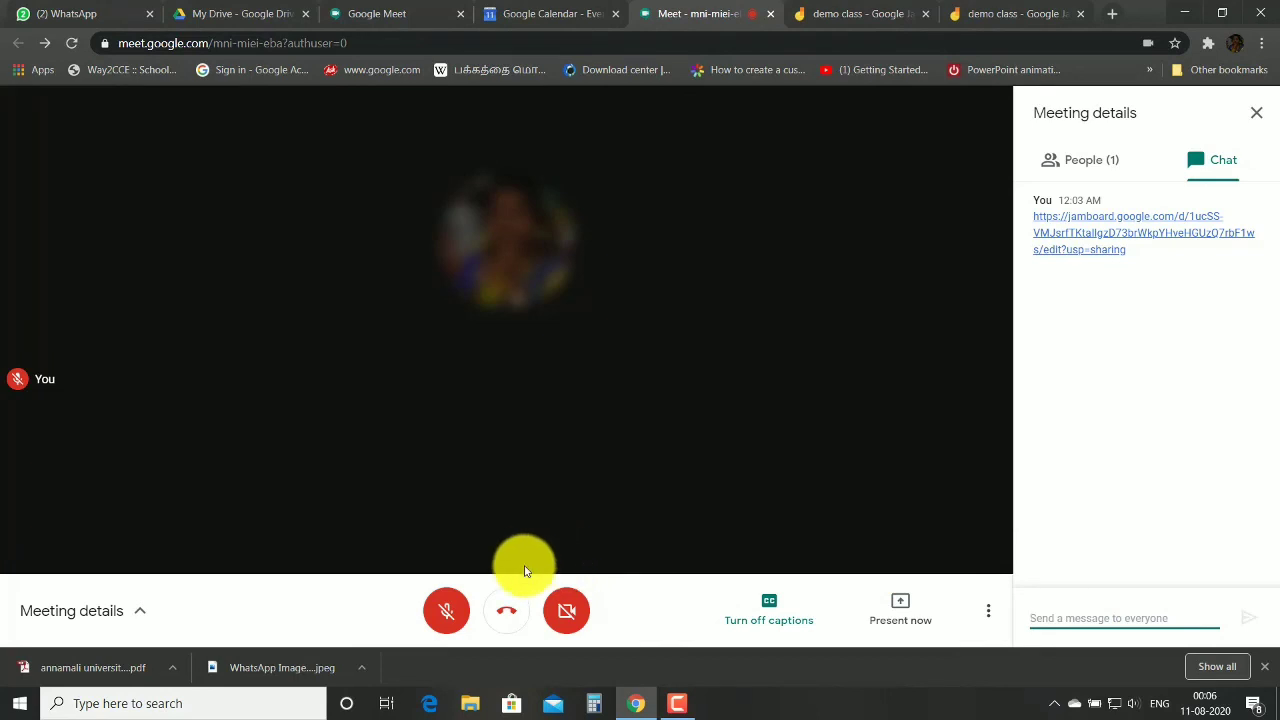
left_click(508, 611)
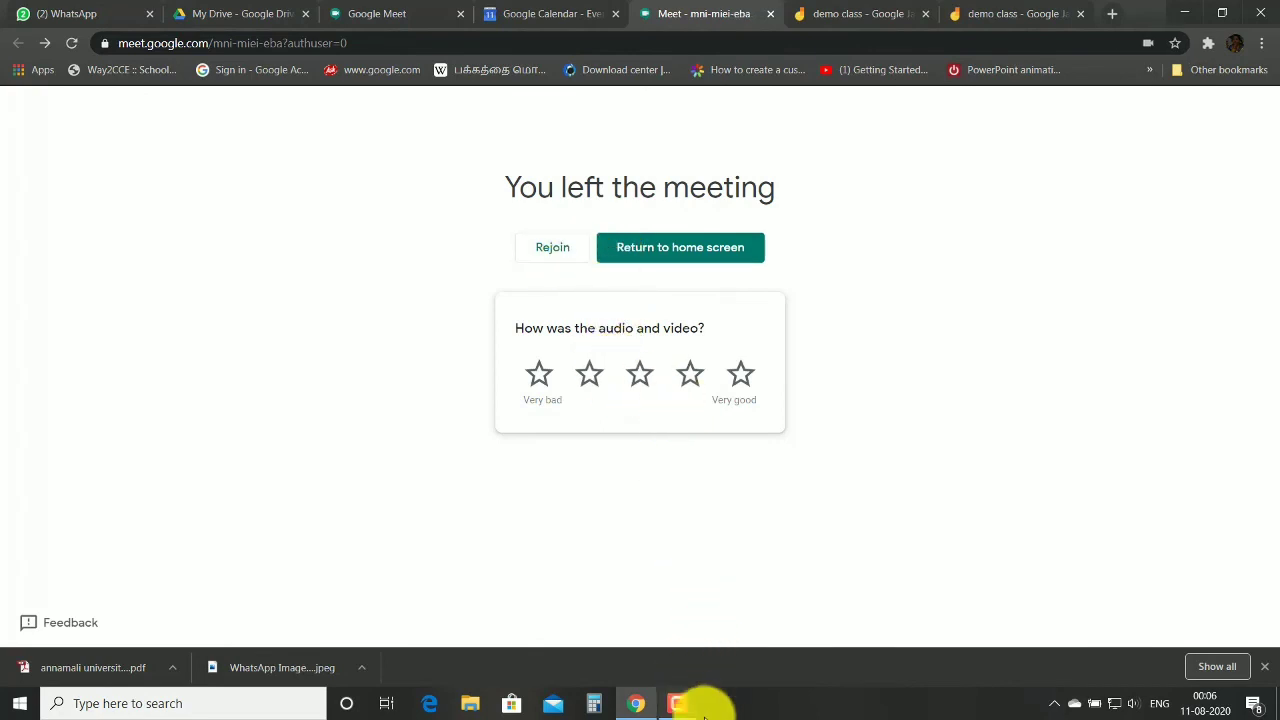
Step: Rejoin the meeting with the camera turned off
mouse_move(688, 712)
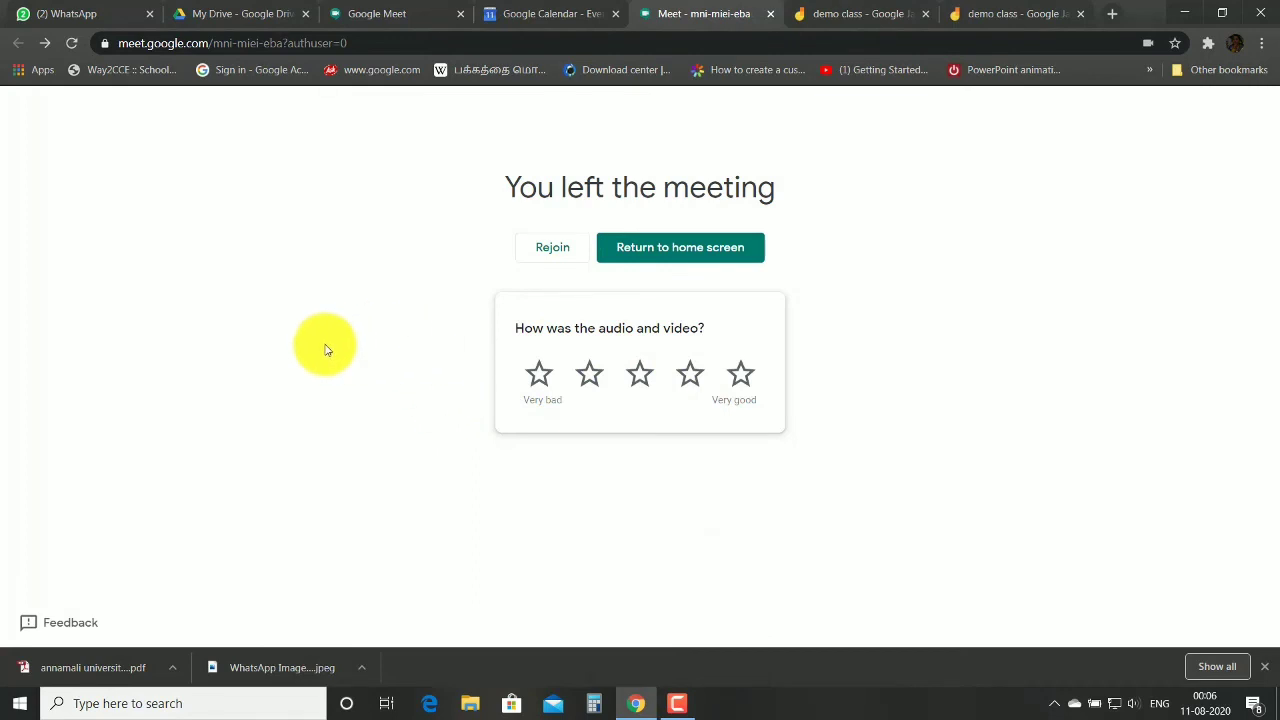
left_click(549, 252)
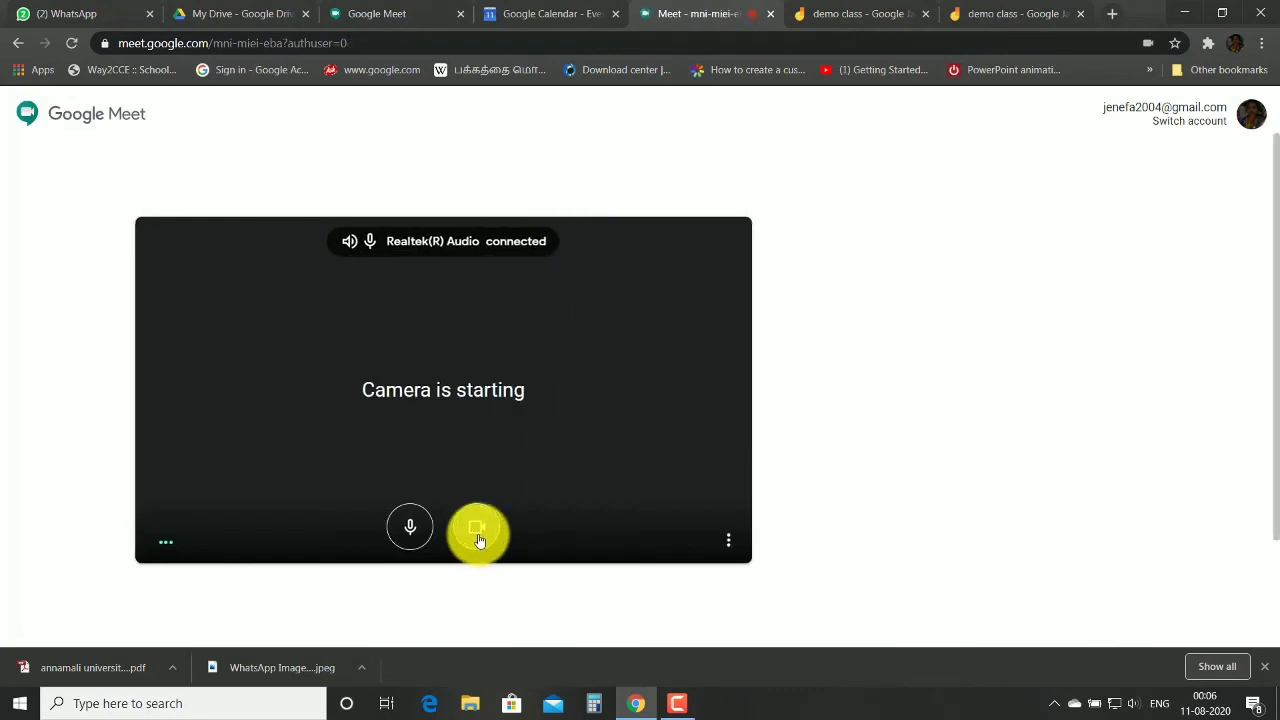
left_click(478, 538)
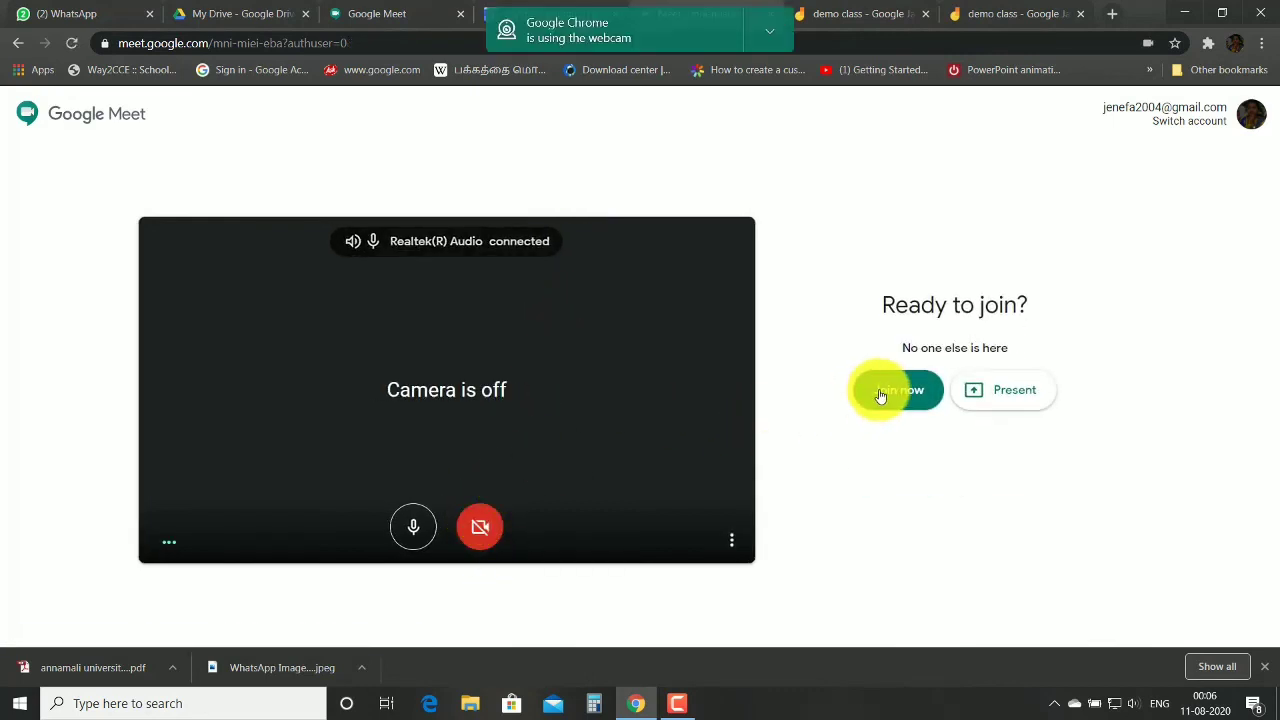
left_click(880, 393)
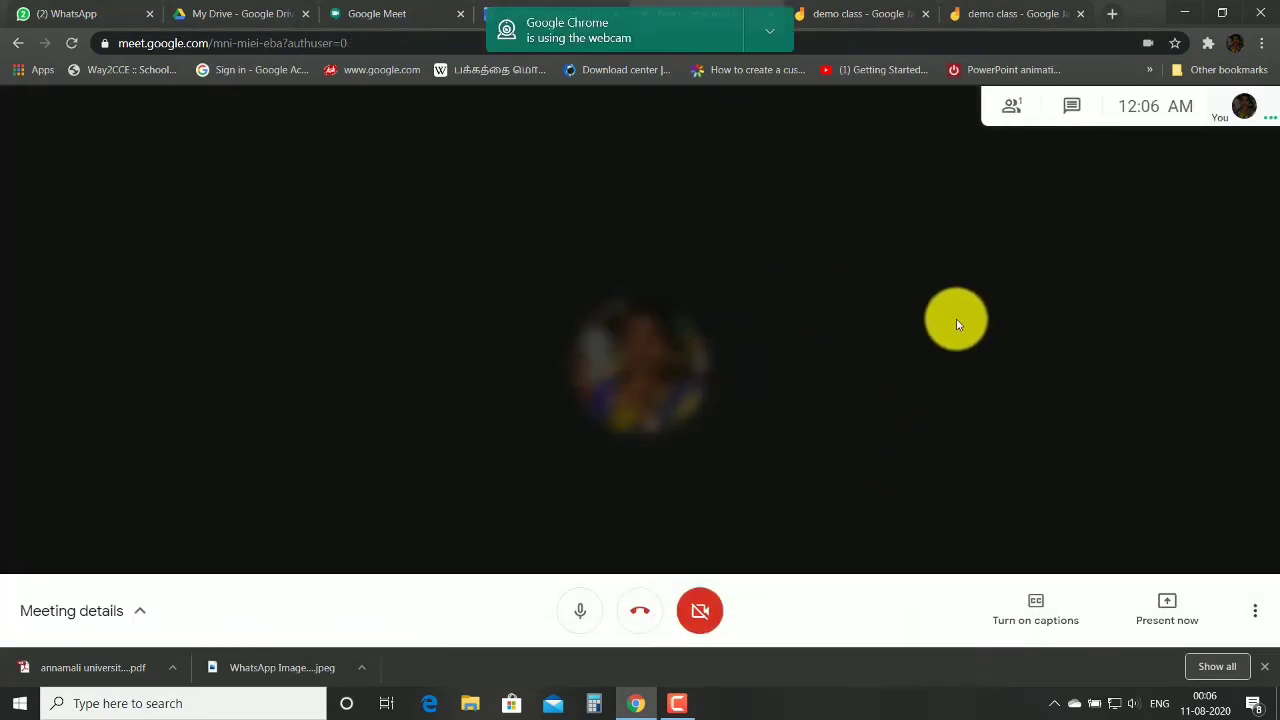